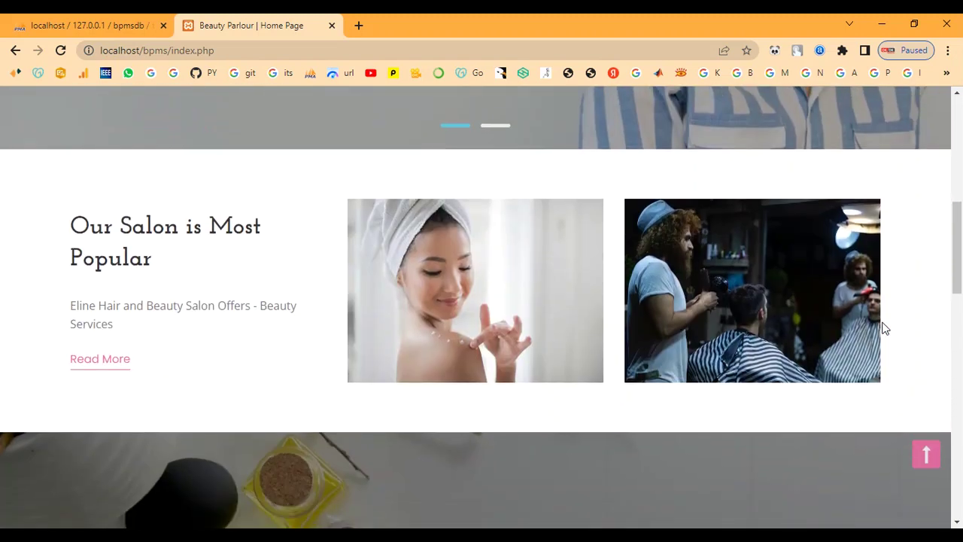
Scroll through the salon's home page to look over its content
{"action": "scroll", "coordinate": [885, 328], "scroll_direction": "down", "scroll_amount": 7}
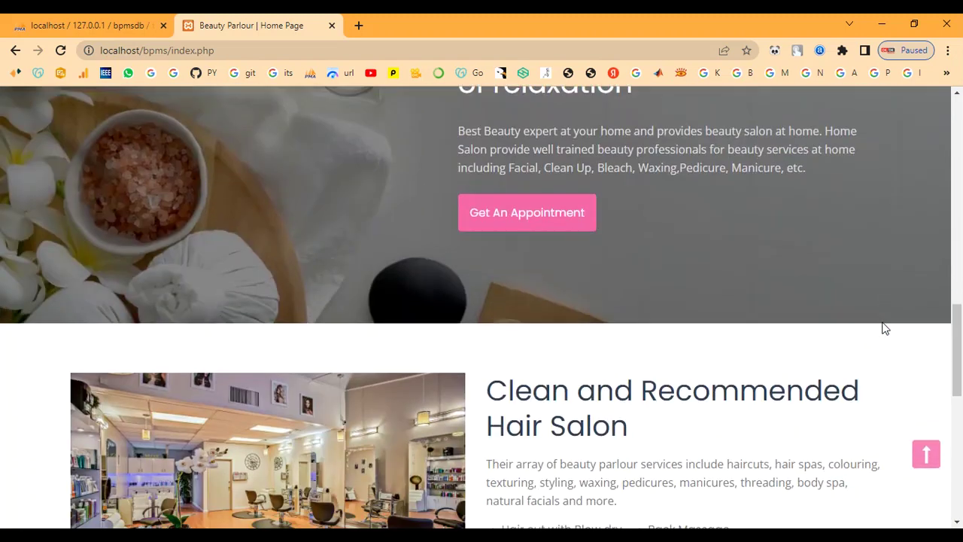
{"action": "scroll", "coordinate": [886, 328], "scroll_direction": "down", "scroll_amount": 3}
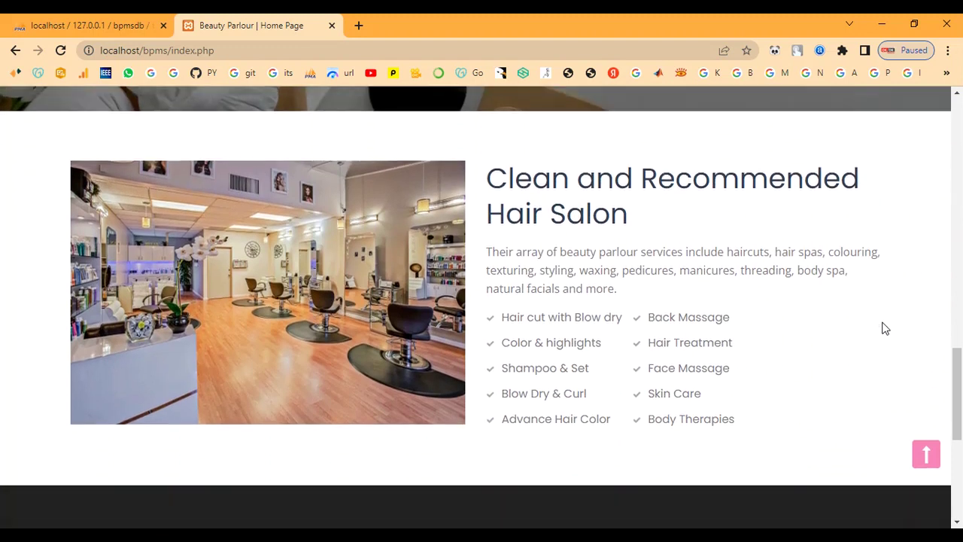
{"action": "scroll", "coordinate": [886, 329], "scroll_direction": "down", "scroll_amount": 5}
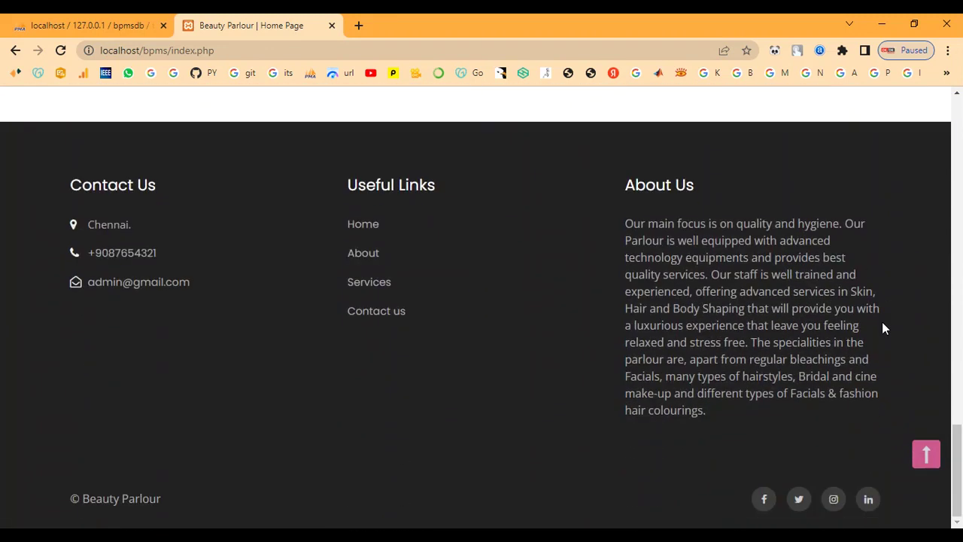
{"action": "scroll", "coordinate": [883, 329], "scroll_direction": "up", "scroll_amount": 9}
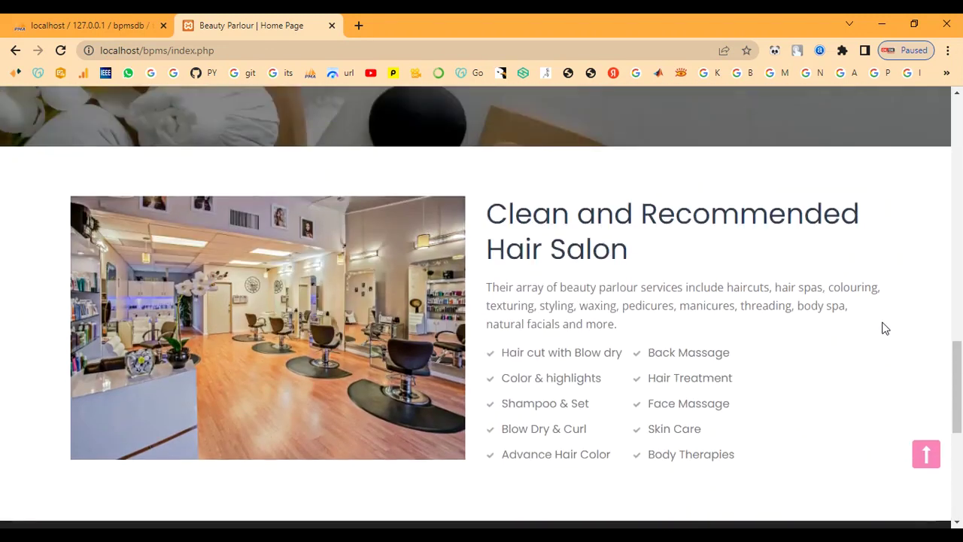
{"action": "scroll", "coordinate": [884, 328], "scroll_direction": "up", "scroll_amount": 10}
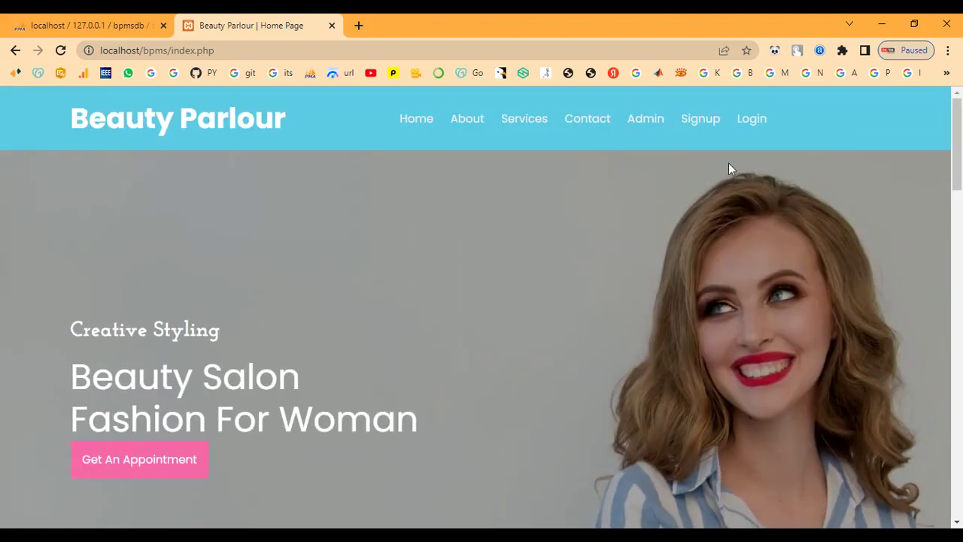
Open the About Us page and scroll through its services like Waxing, Facial and Body Spa
{"action": "left_click", "coordinate": [468, 119]}
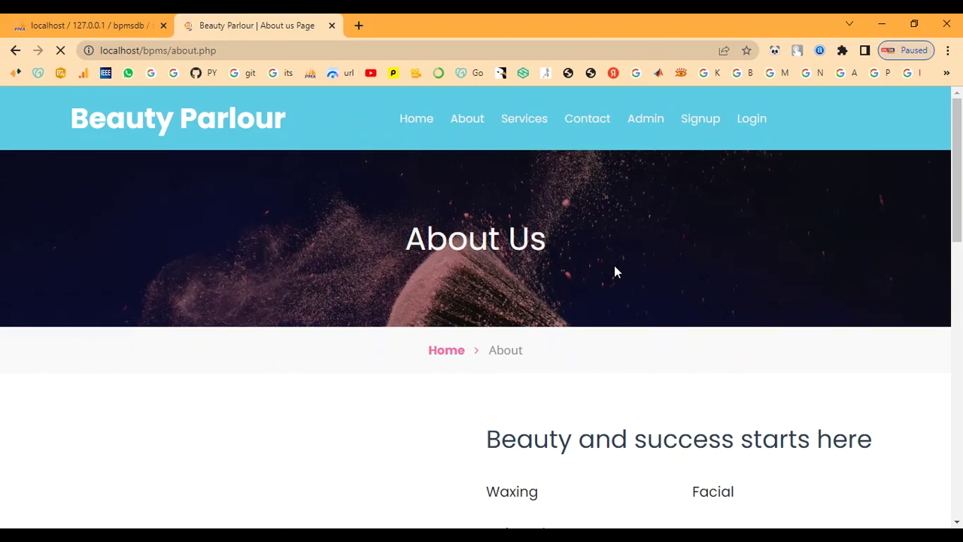
{"action": "scroll", "coordinate": [615, 271], "scroll_direction": "down", "scroll_amount": 4}
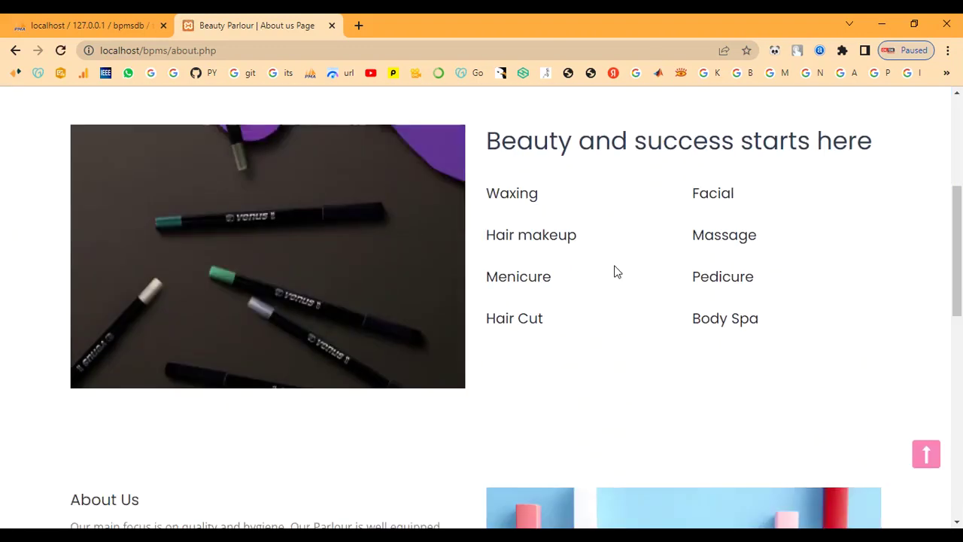
{"action": "scroll", "coordinate": [615, 271], "scroll_direction": "down", "scroll_amount": 5}
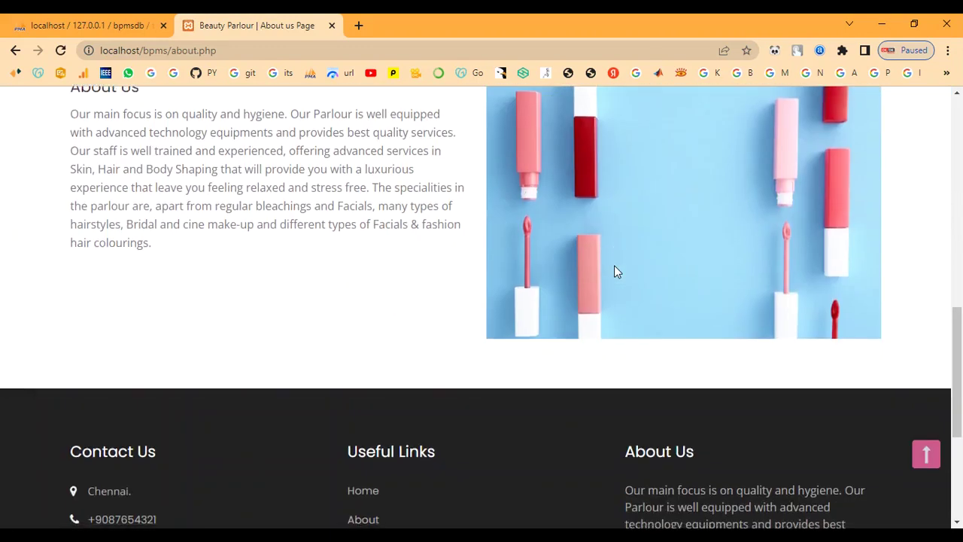
{"action": "scroll", "coordinate": [615, 271], "scroll_direction": "down", "scroll_amount": 4}
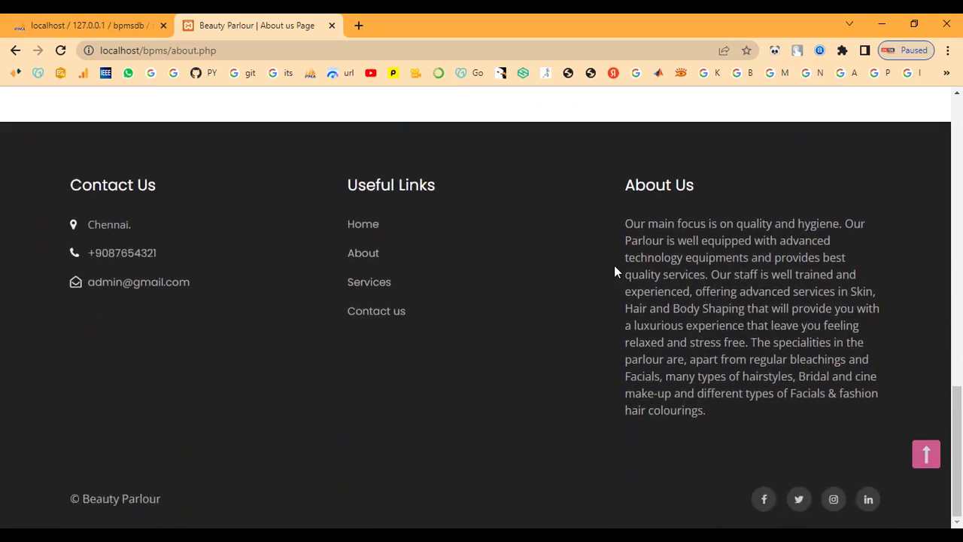
{"action": "scroll", "coordinate": [614, 270], "scroll_direction": "up", "scroll_amount": 15}
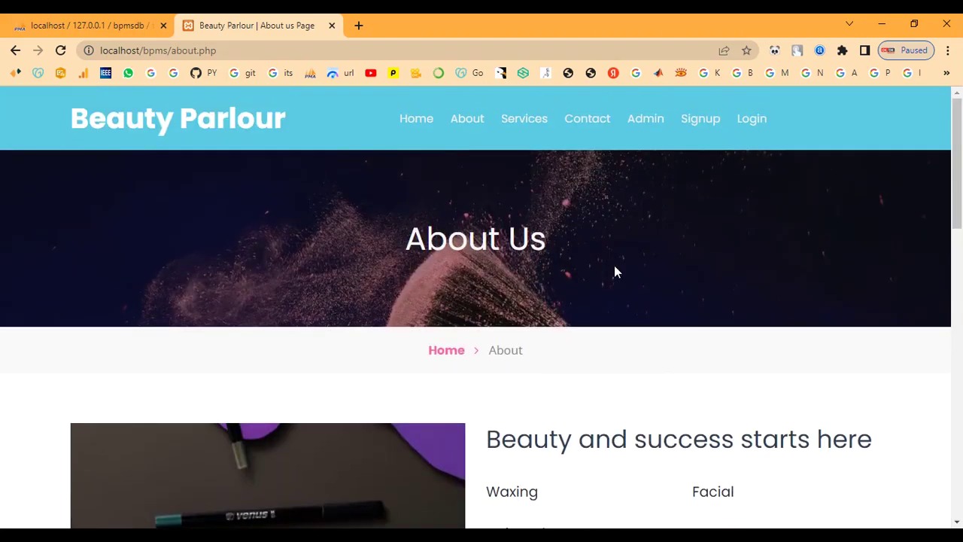
Browse the Services page's service cards and their prices
{"action": "left_click", "coordinate": [533, 122]}
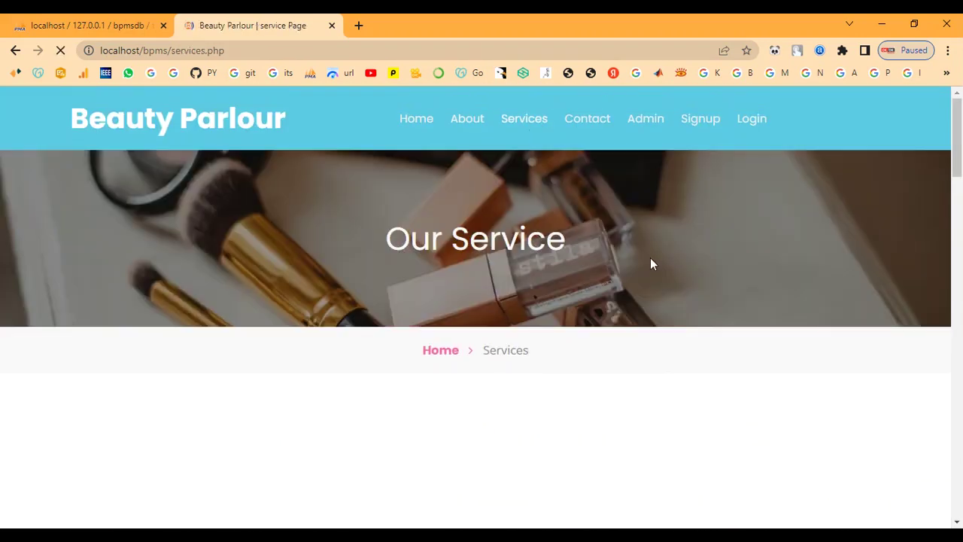
{"action": "scroll", "coordinate": [652, 263], "scroll_direction": "down", "scroll_amount": 3}
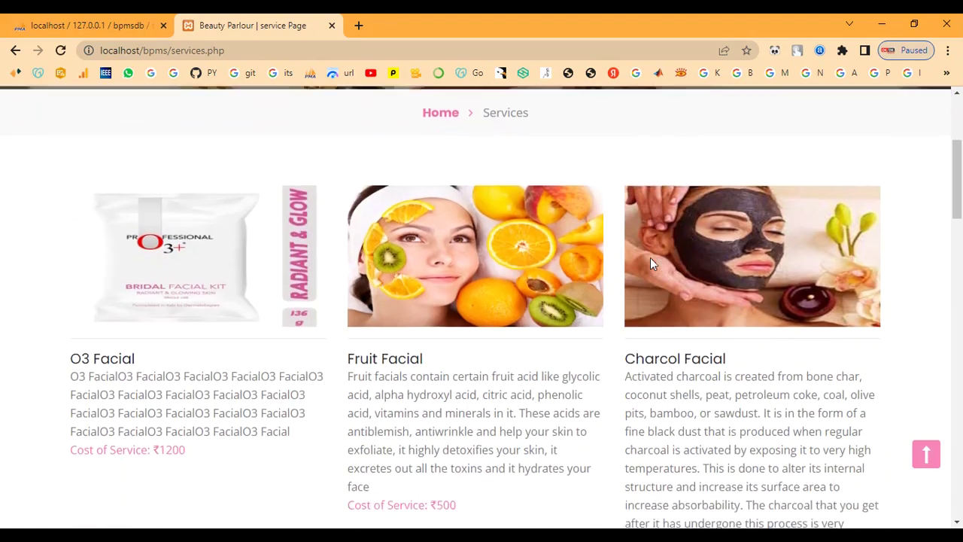
{"action": "scroll", "coordinate": [652, 263], "scroll_direction": "down", "scroll_amount": 4}
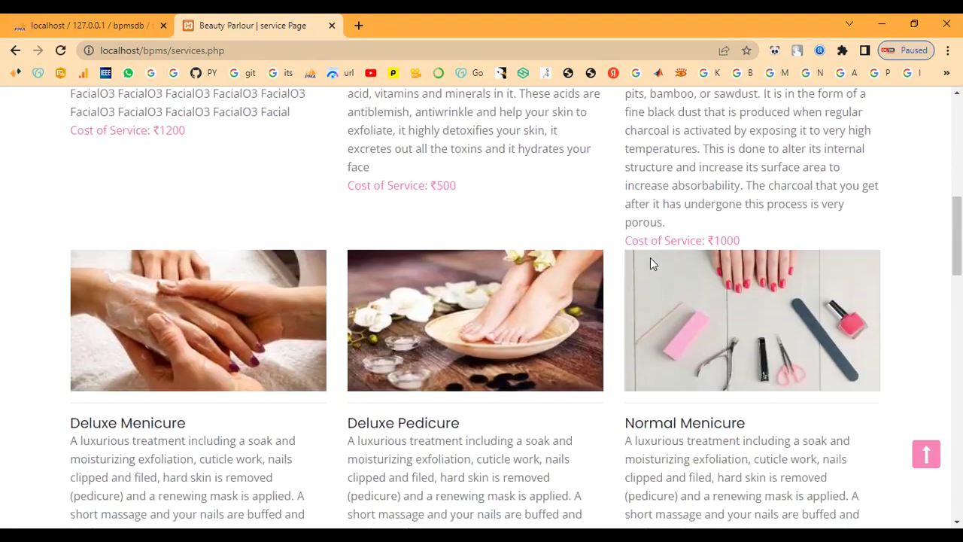
{"action": "scroll", "coordinate": [652, 259], "scroll_direction": "down", "scroll_amount": 3}
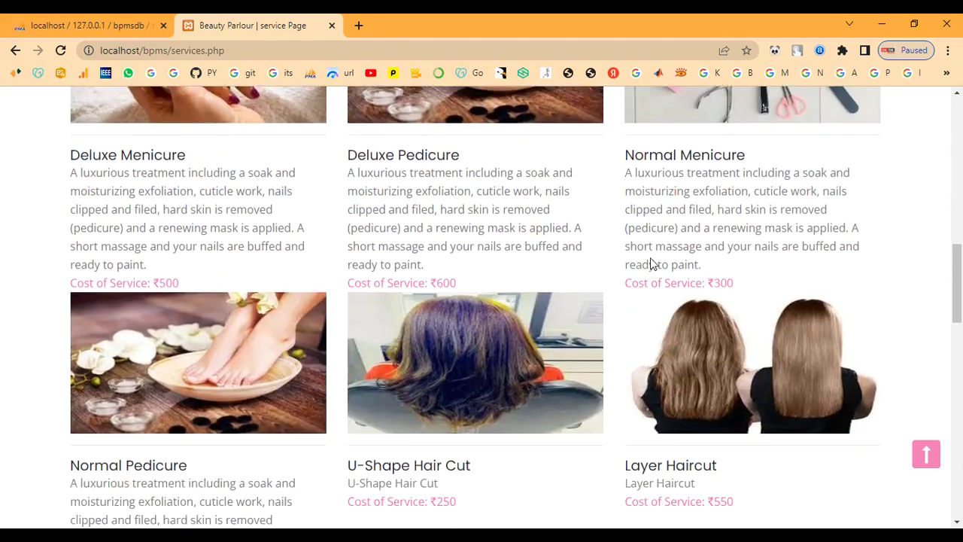
{"action": "scroll", "coordinate": [652, 263], "scroll_direction": "down", "scroll_amount": 5}
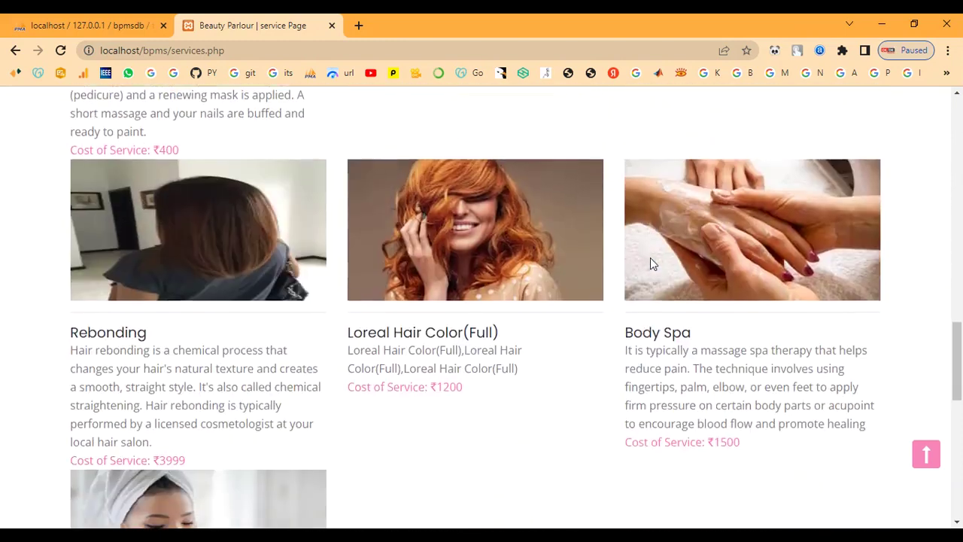
{"action": "scroll", "coordinate": [652, 263], "scroll_direction": "down", "scroll_amount": 6}
{"action": "scroll", "coordinate": [652, 263], "scroll_direction": "up", "scroll_amount": 2}
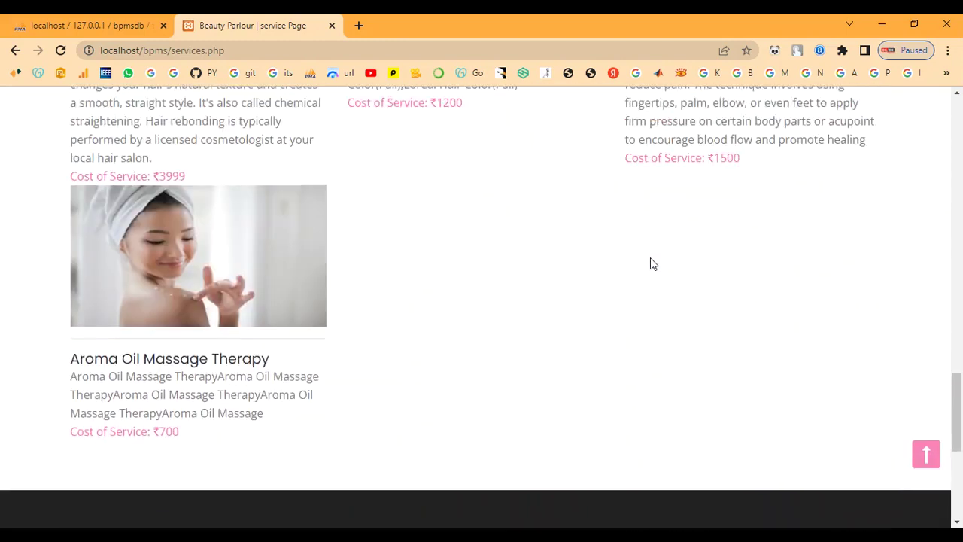
{"action": "scroll", "coordinate": [652, 263], "scroll_direction": "up", "scroll_amount": 10}
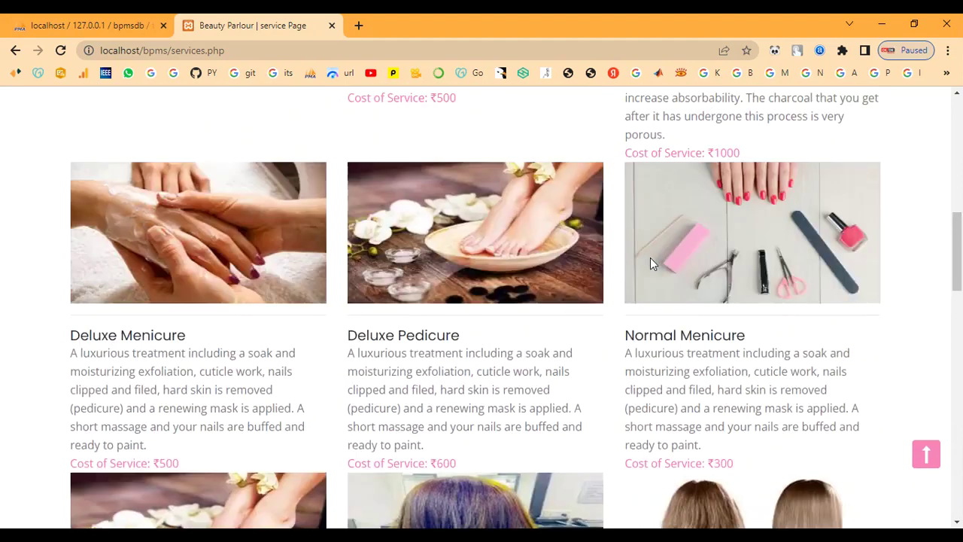
{"action": "scroll", "coordinate": [650, 258], "scroll_direction": "up", "scroll_amount": 7}
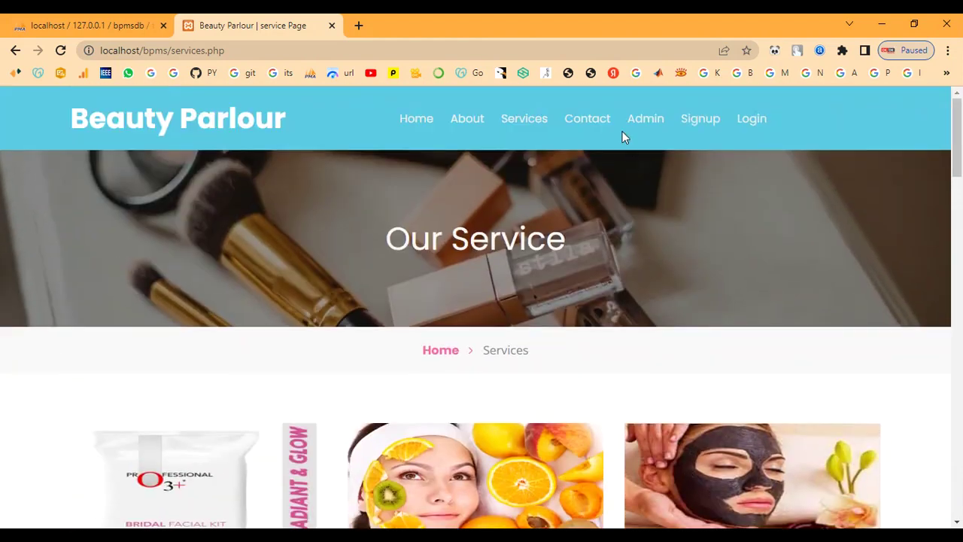
Open the Contact Us page and look over its contact details and message form
{"action": "left_click", "coordinate": [583, 118]}
{"action": "scroll", "coordinate": [602, 293], "scroll_direction": "down", "scroll_amount": 1}
{"action": "scroll", "coordinate": [602, 294], "scroll_direction": "down", "scroll_amount": 2}
{"action": "scroll", "coordinate": [599, 289], "scroll_direction": "down", "scroll_amount": 5}
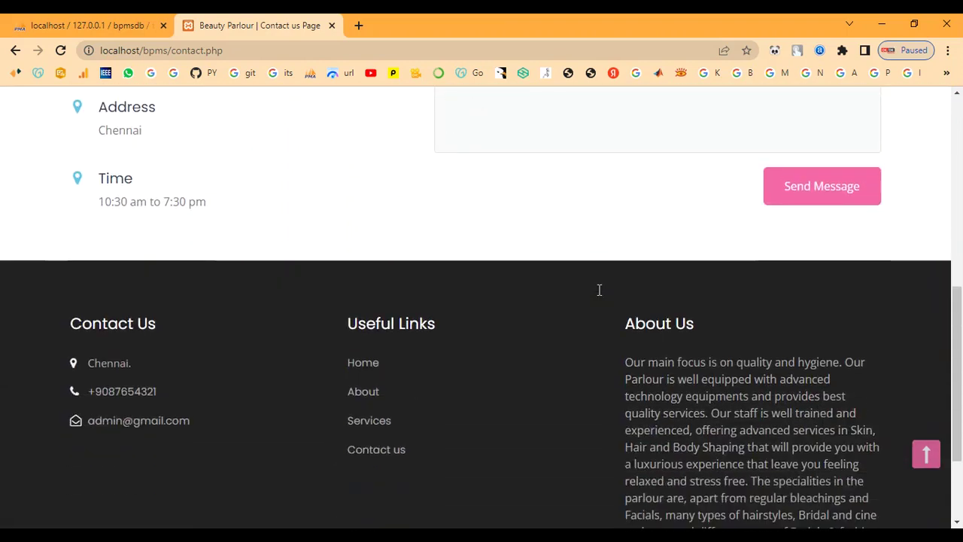
{"action": "scroll", "coordinate": [599, 289], "scroll_direction": "up", "scroll_amount": 8}
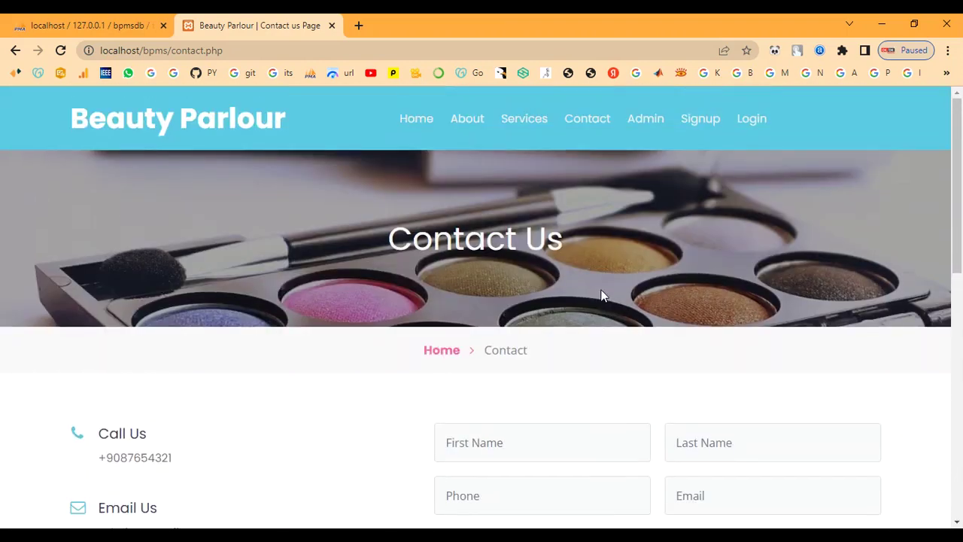
Sign in to the admin panel and decline saving the password
{"action": "left_click", "coordinate": [647, 119]}
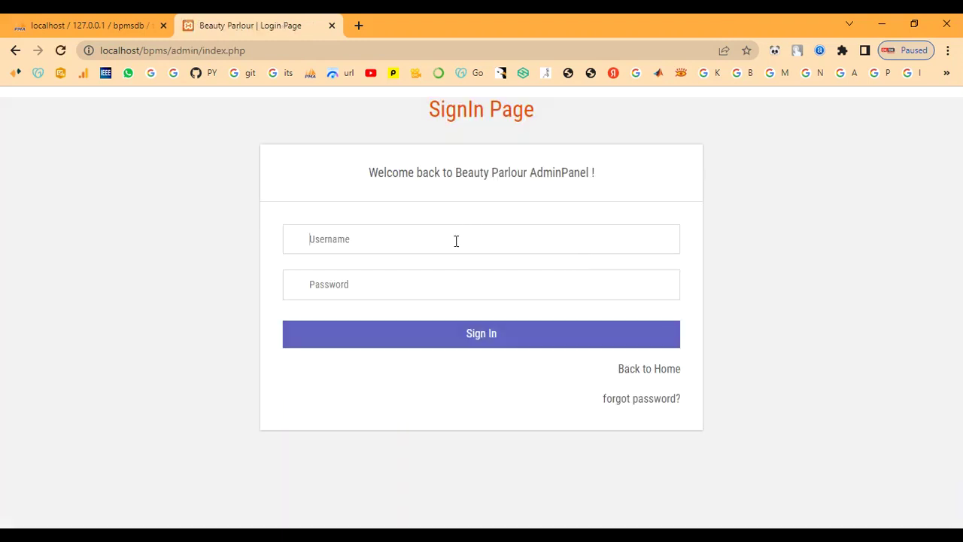
{"action": "type", "text": "aT"}
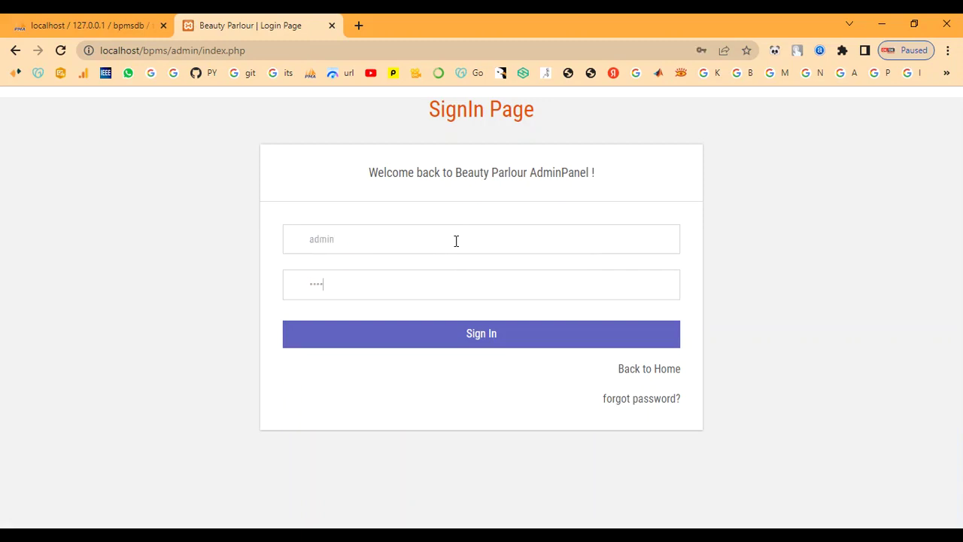
{"action": "left_click", "coordinate": [426, 332]}
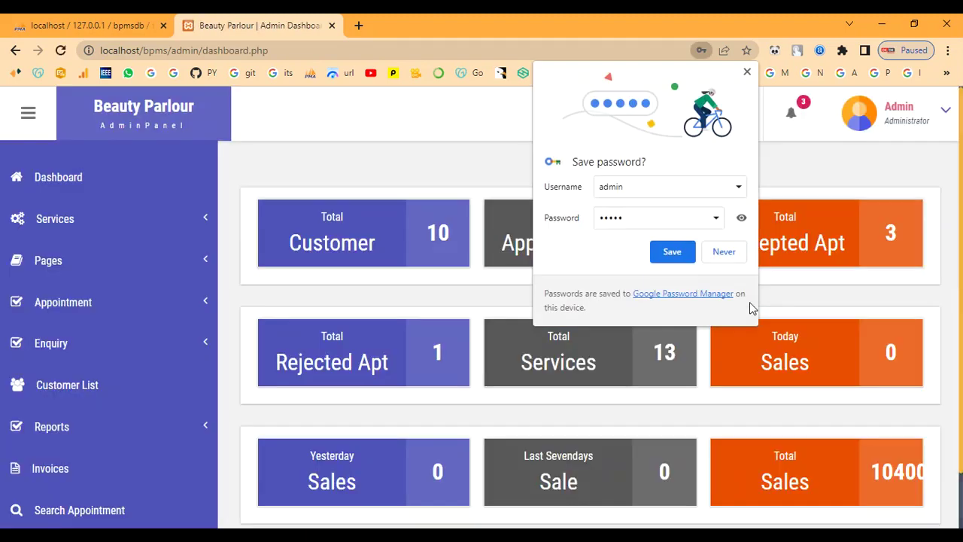
{"action": "left_click", "coordinate": [734, 254]}
Review the Manage Services list, e.g. O3 Facial at 1200, then return to Add Services
{"action": "left_click", "coordinate": [83, 224]}
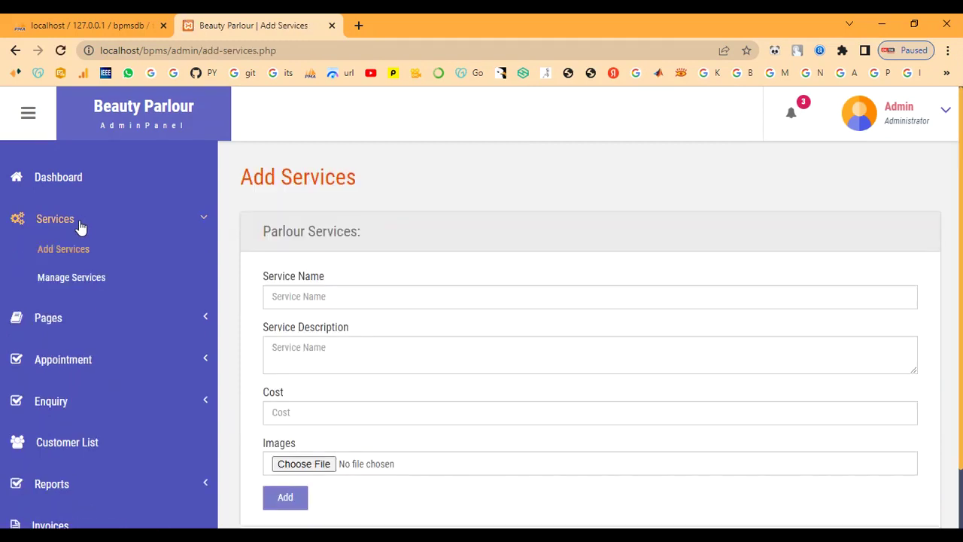
{"action": "left_click", "coordinate": [60, 277]}
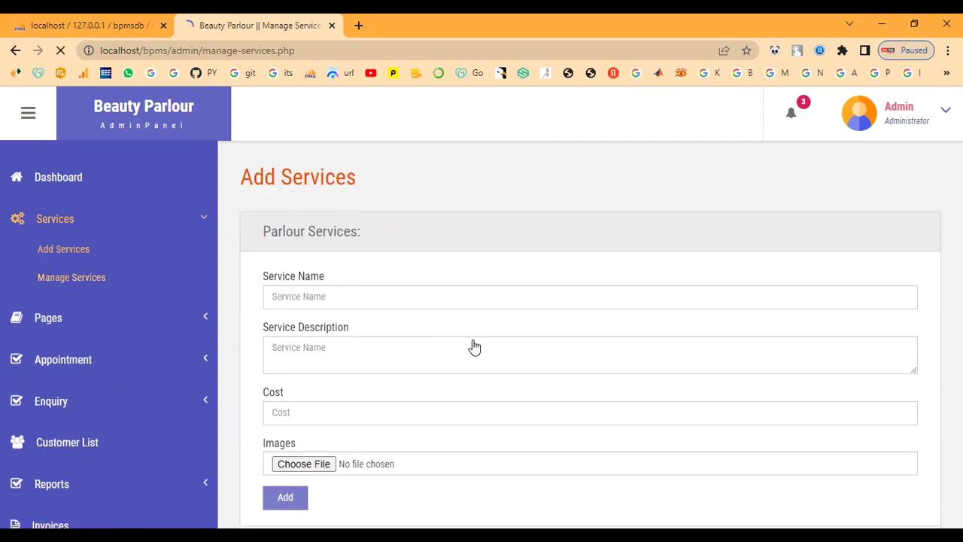
{"action": "scroll", "coordinate": [473, 345], "scroll_direction": "down", "scroll_amount": 1}
{"action": "scroll", "coordinate": [473, 345], "scroll_direction": "down", "scroll_amount": 5}
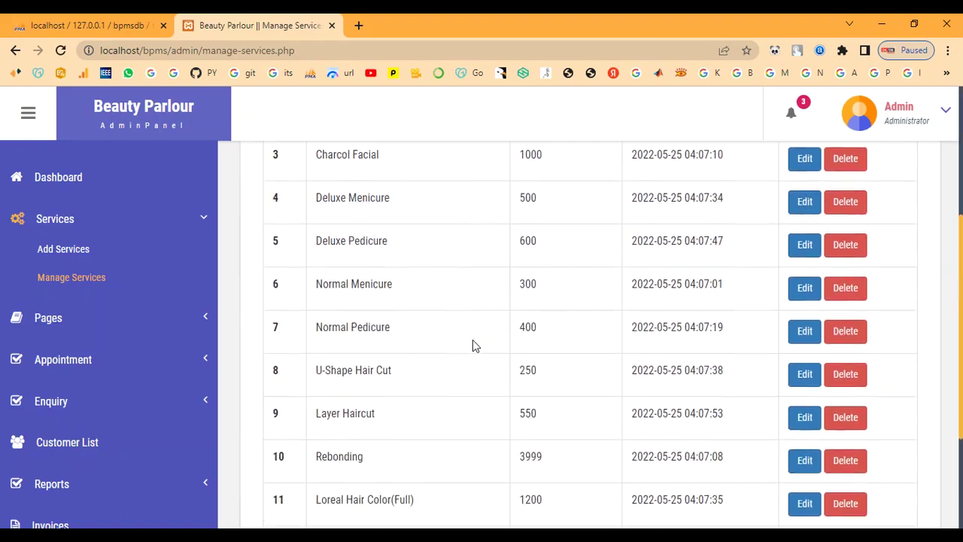
{"action": "scroll", "coordinate": [473, 342], "scroll_direction": "up", "scroll_amount": 6}
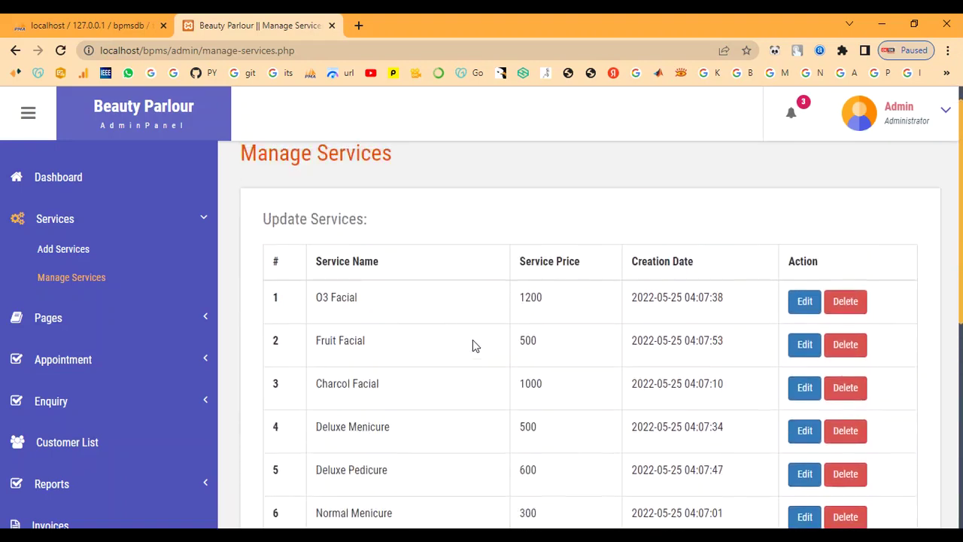
{"action": "left_click", "coordinate": [88, 250]}
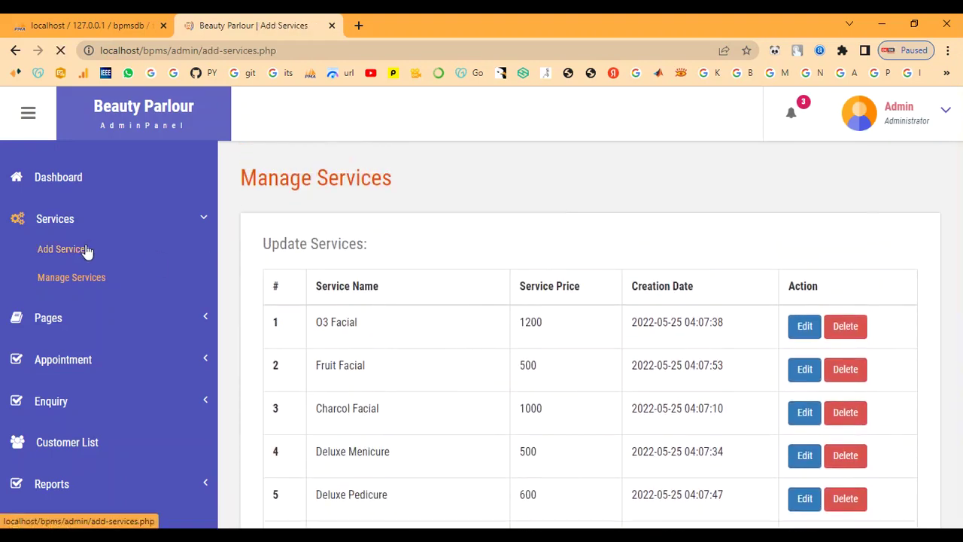
Enter service name Bridal Makeup, paste its description, and fill in the cost 7000
{"action": "left_click", "coordinate": [447, 289]}
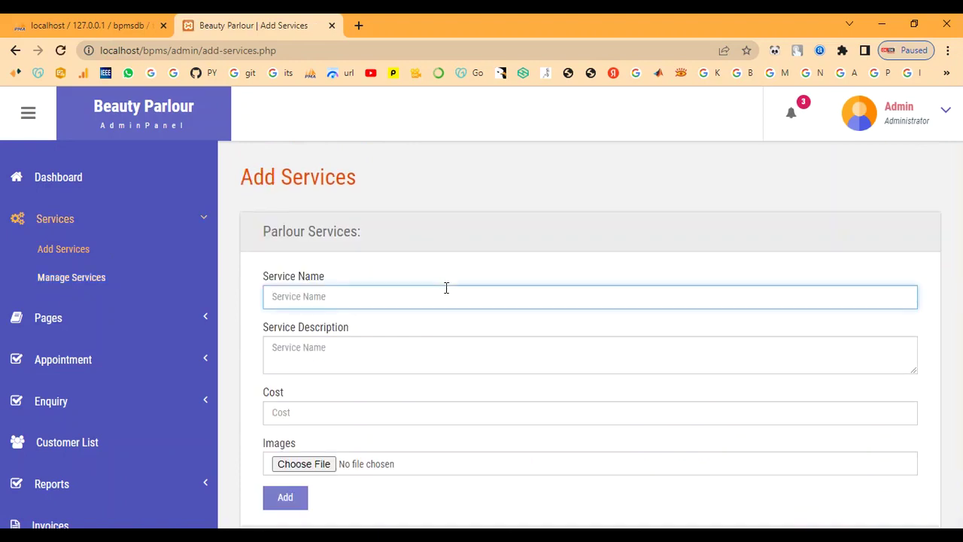
{"action": "type", "text": "Bridal Makeup"}
{"action": "key", "text": "Tab"}
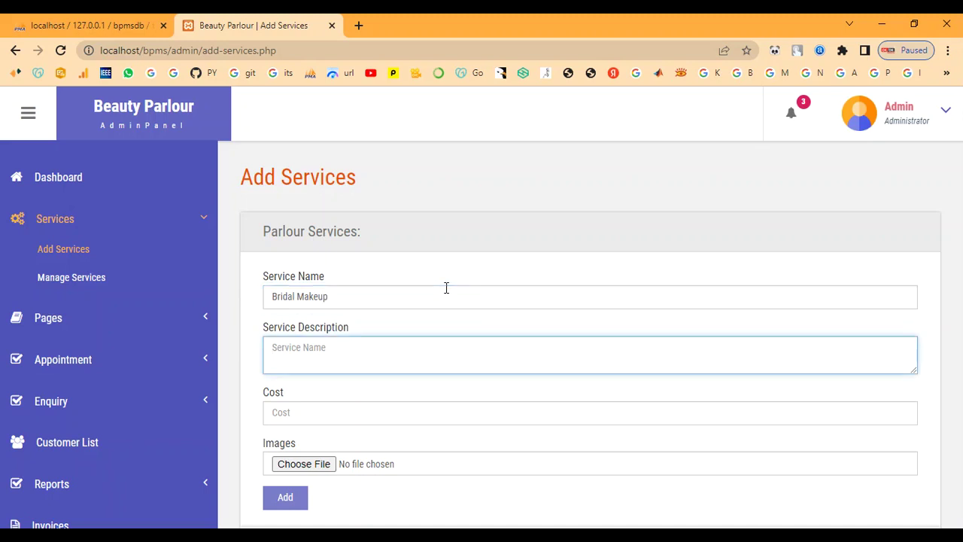
{"action": "left_click", "coordinate": [484, 370]}
{"action": "type", "text": "This type of bridal makeup gives a smooth, second-skin finish which tends to feel light on the skin. It's lightweight and long-lasting which means it stays put for more than 4 to 5 hours. If you are a newbie or a seasoned pro, you might need a few tools and techniques to set it right on your skin"}
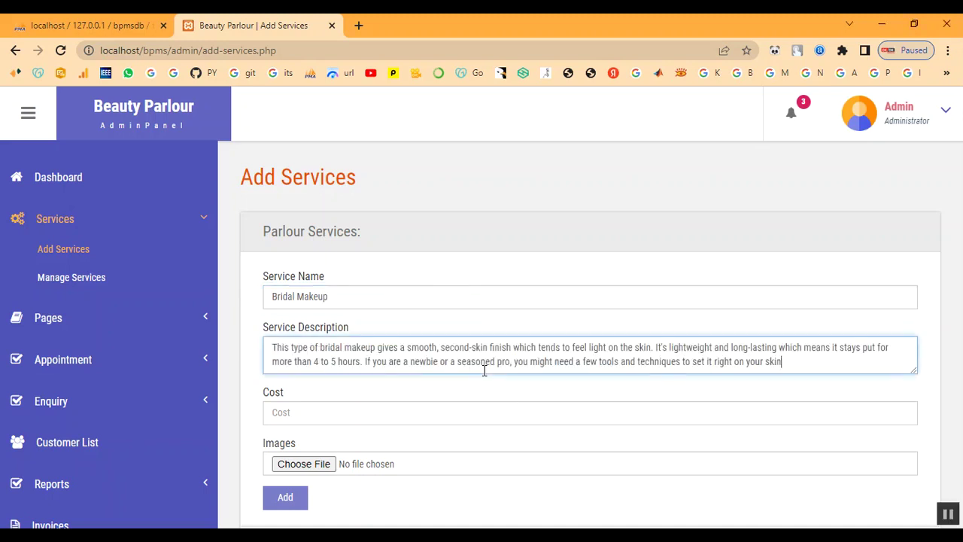
{"action": "left_click", "coordinate": [459, 411]}
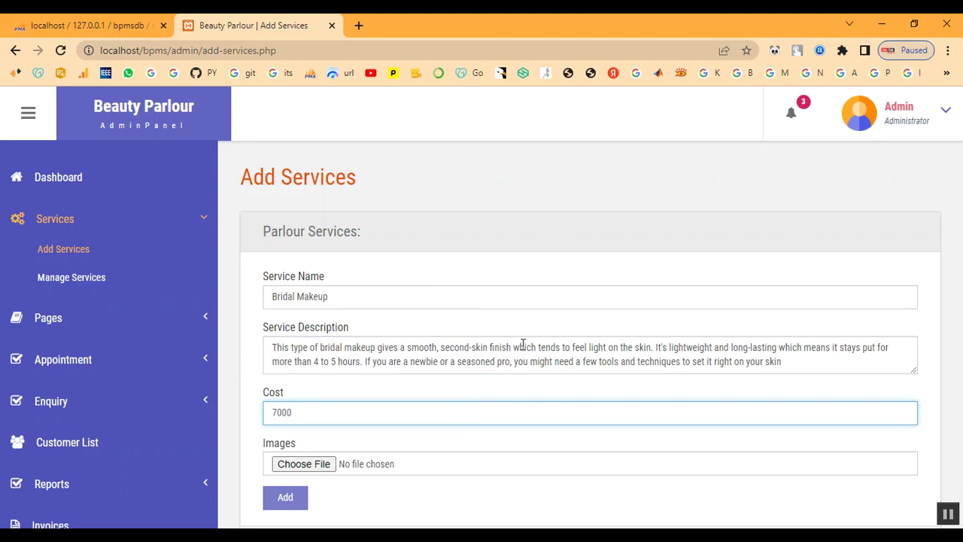
Attach Bridal-Makeup-Ideas.jpg from admin/images, submit, and dismiss the 'Something Went Wrong' alert
{"action": "left_click", "coordinate": [320, 464]}
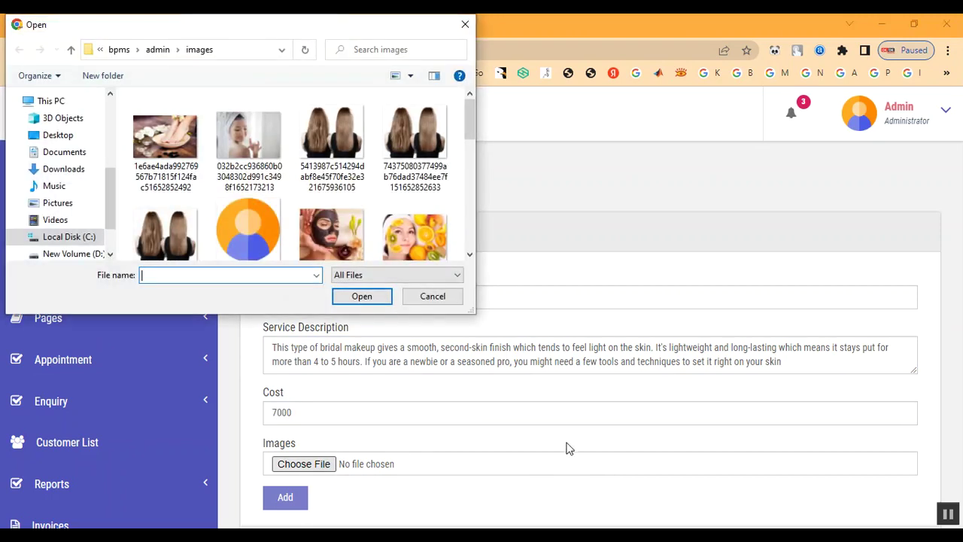
{"action": "left_click", "coordinate": [159, 49]}
{"action": "double_click", "coordinate": [159, 146]}
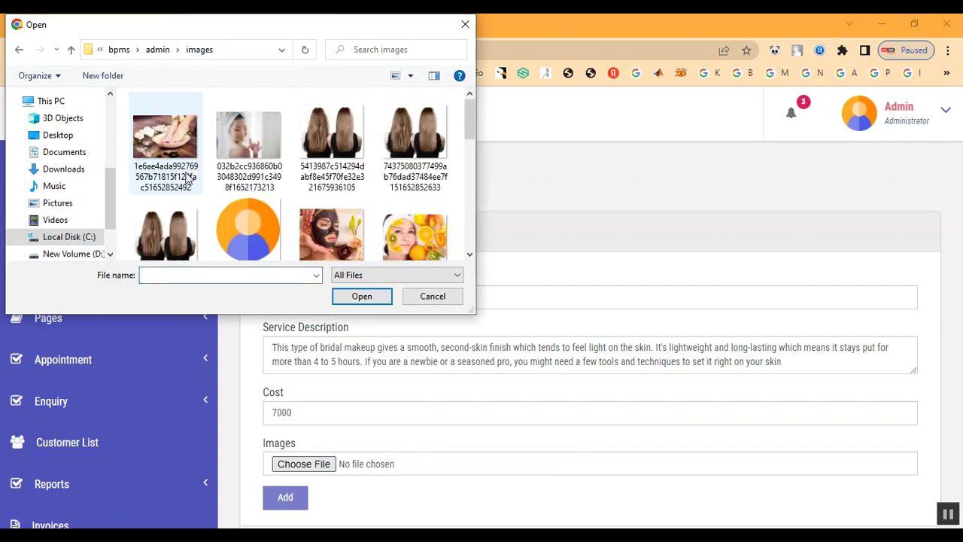
{"action": "scroll", "coordinate": [274, 221], "scroll_direction": "down", "scroll_amount": 2}
{"action": "scroll", "coordinate": [275, 220], "scroll_direction": "down", "scroll_amount": 5}
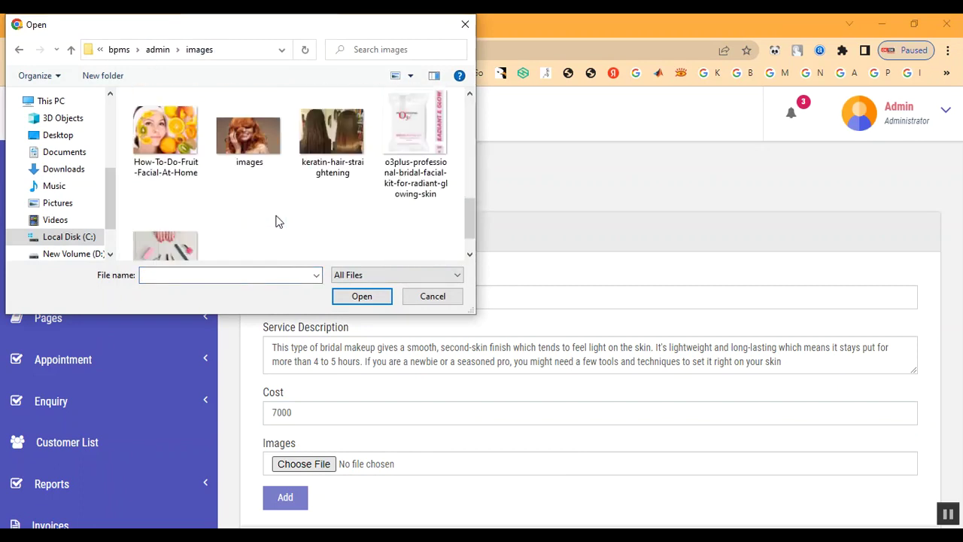
{"action": "scroll", "coordinate": [212, 199], "scroll_direction": "up", "scroll_amount": 1}
{"action": "scroll", "coordinate": [311, 226], "scroll_direction": "up", "scroll_amount": 2}
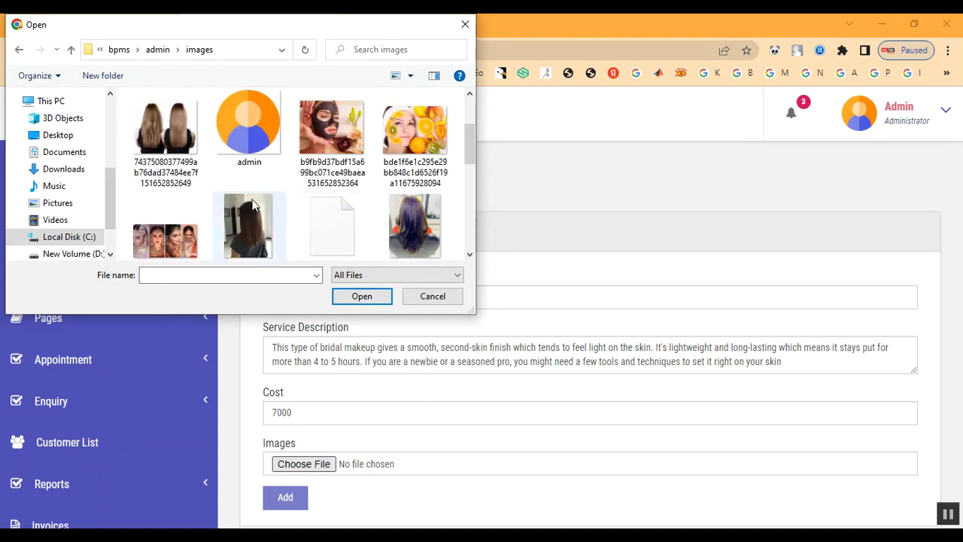
{"action": "double_click", "coordinate": [184, 223]}
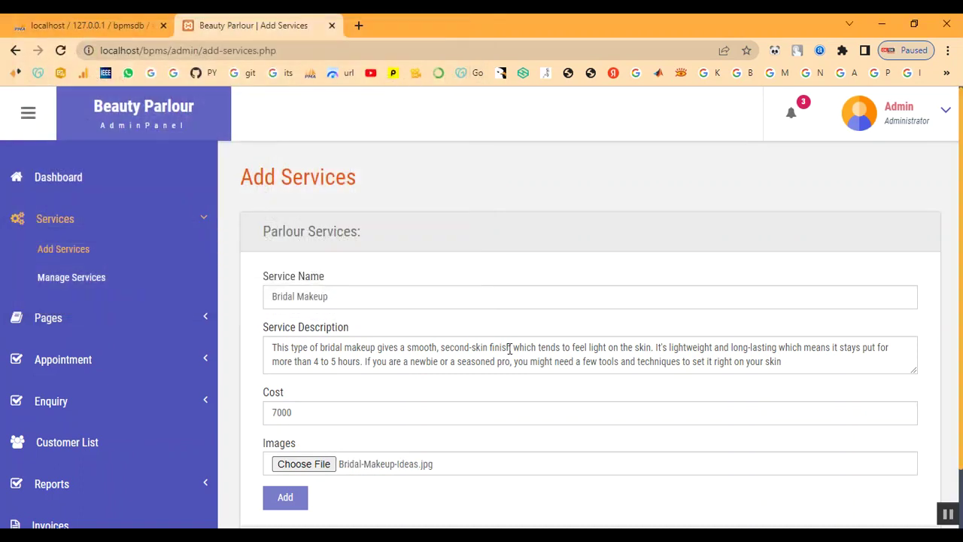
{"action": "scroll", "coordinate": [473, 399], "scroll_direction": "down", "scroll_amount": 1}
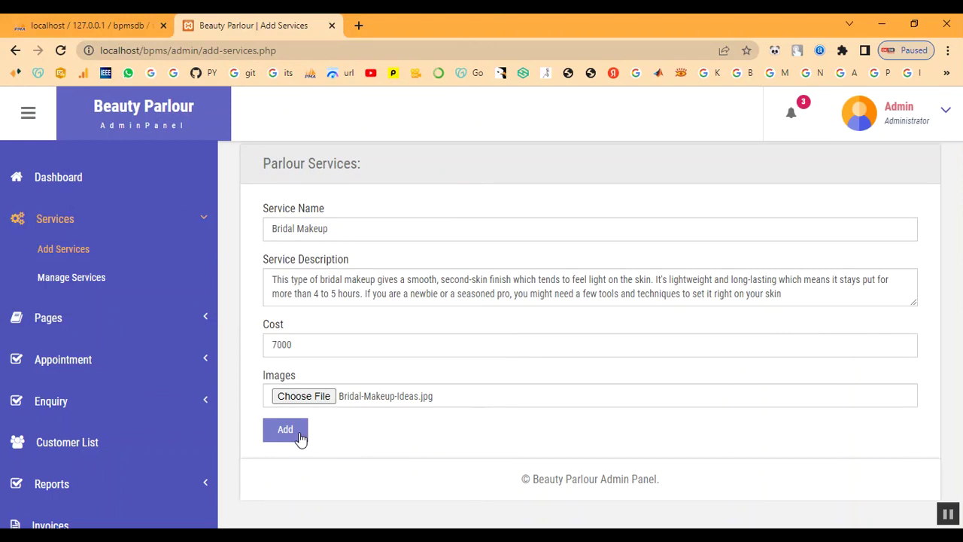
{"action": "left_click", "coordinate": [286, 430]}
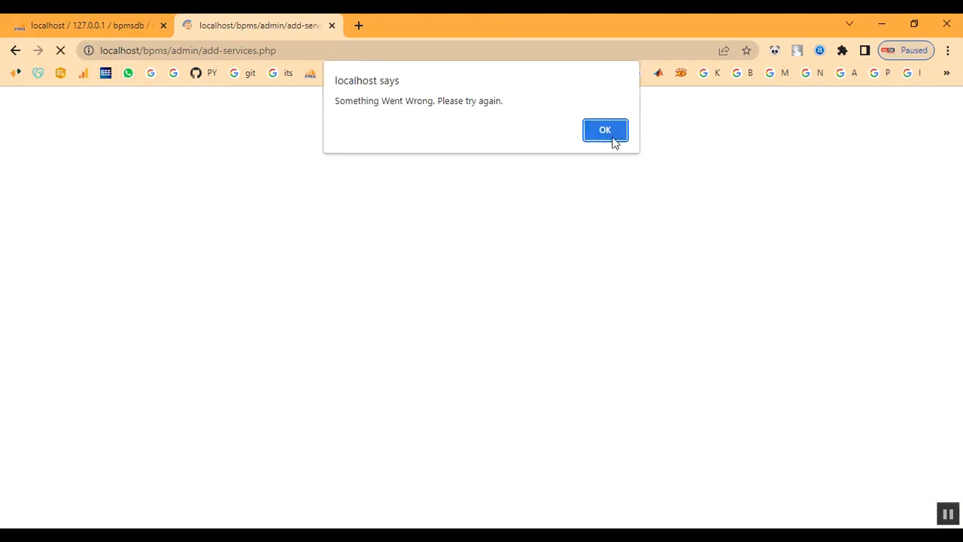
{"action": "left_click", "coordinate": [613, 139]}
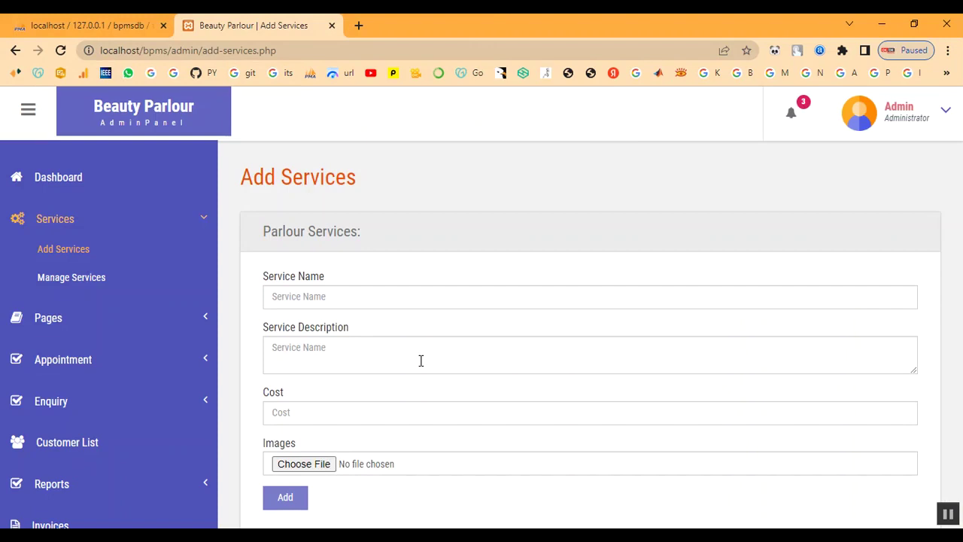
Enter service name Keratin Treatment, paste its description, and set the cost to 2000
{"action": "left_click", "coordinate": [351, 296]}
{"action": "type", "text": "Keratin Treatment"}
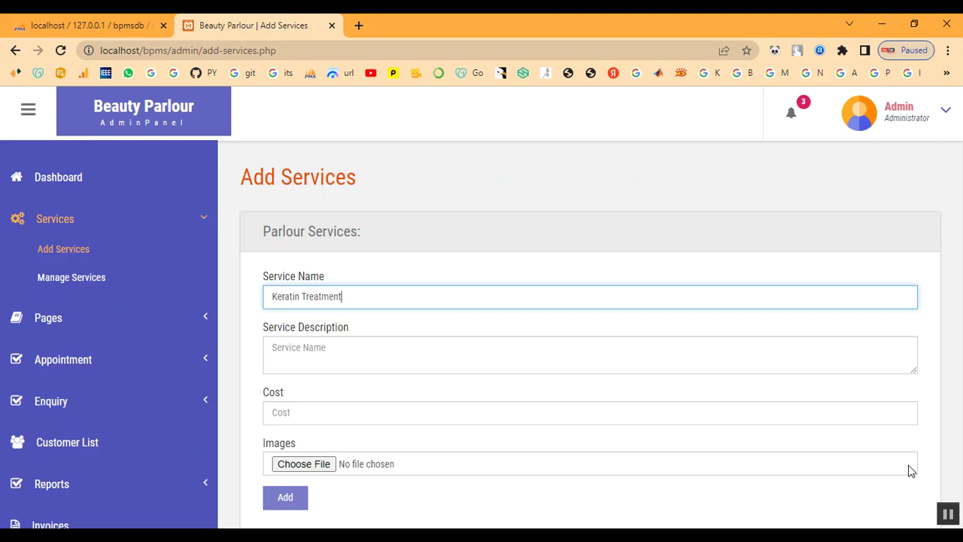
{"action": "key", "text": "Tab"}
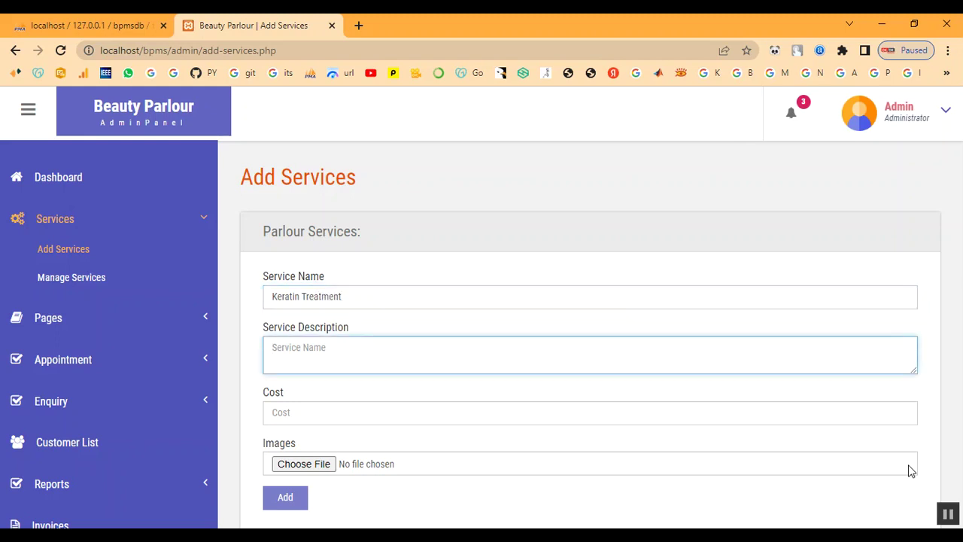
{"action": "left_click", "coordinate": [589, 472]}
{"action": "left_click", "coordinate": [405, 363]}
{"action": "type", "text": "A keratin hair treatment is a process that helps straighten and smooth frizzy or damaged hair. Keratin is a protein that the body produces naturally. It helps give structure and strength to the hair, skin, and nails."}
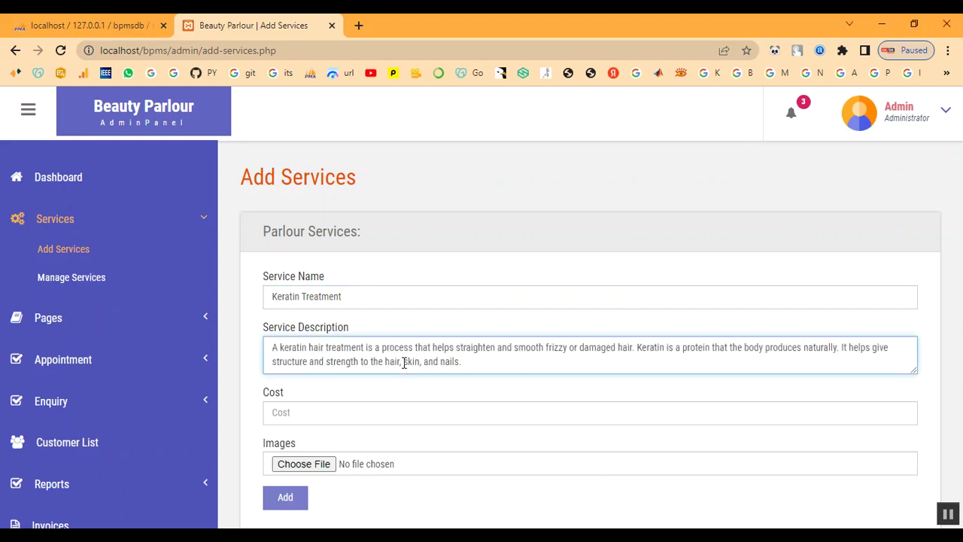
{"action": "left_click", "coordinate": [389, 421]}
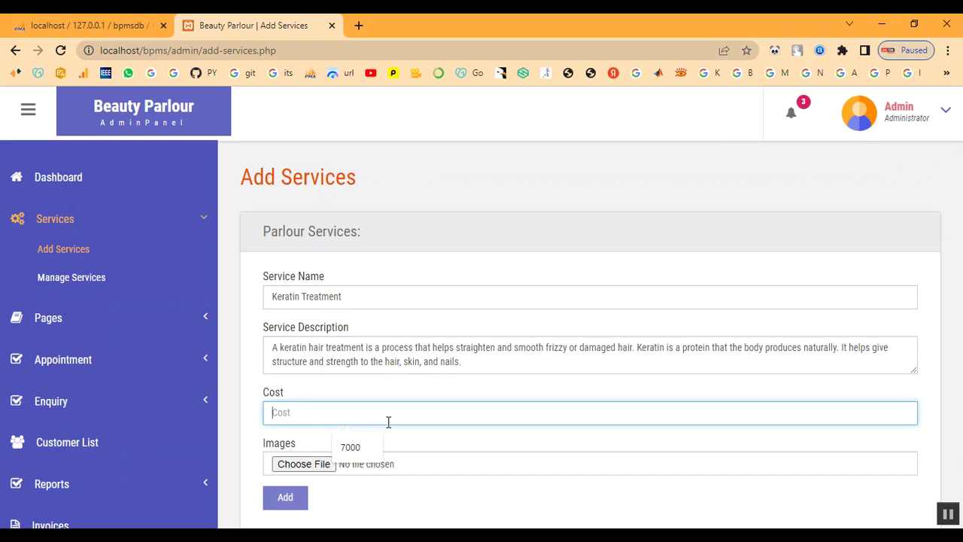
{"action": "type", "text": "2000"}
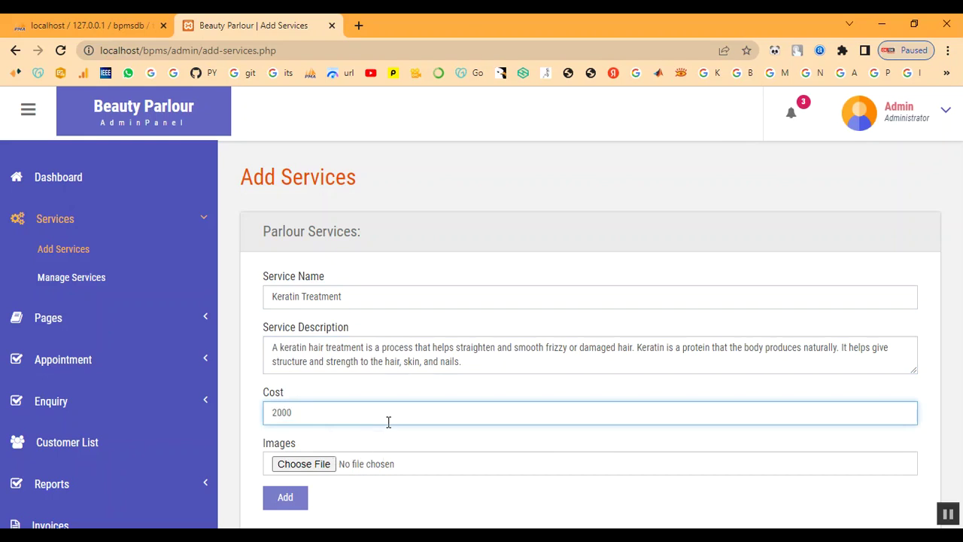
Attach download (1).jpg, submit the service, and acknowledge 'Service has been added.'
{"action": "left_click", "coordinate": [305, 464]}
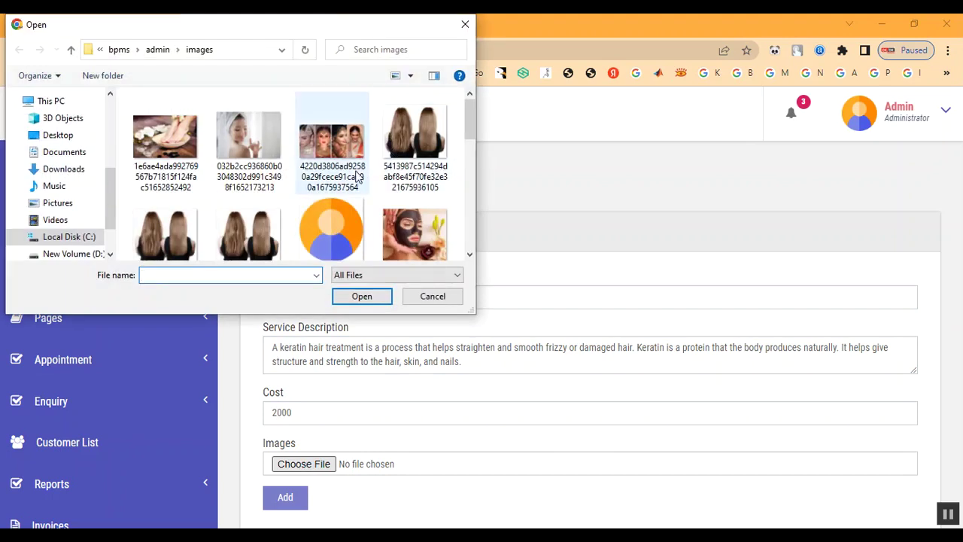
{"action": "scroll", "coordinate": [409, 194], "scroll_direction": "down", "scroll_amount": 3}
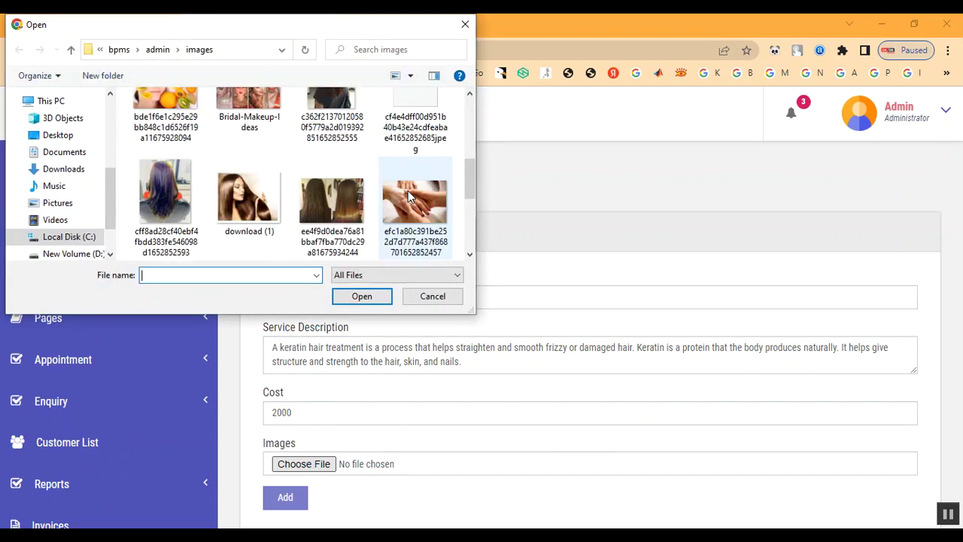
{"action": "left_click", "coordinate": [262, 222]}
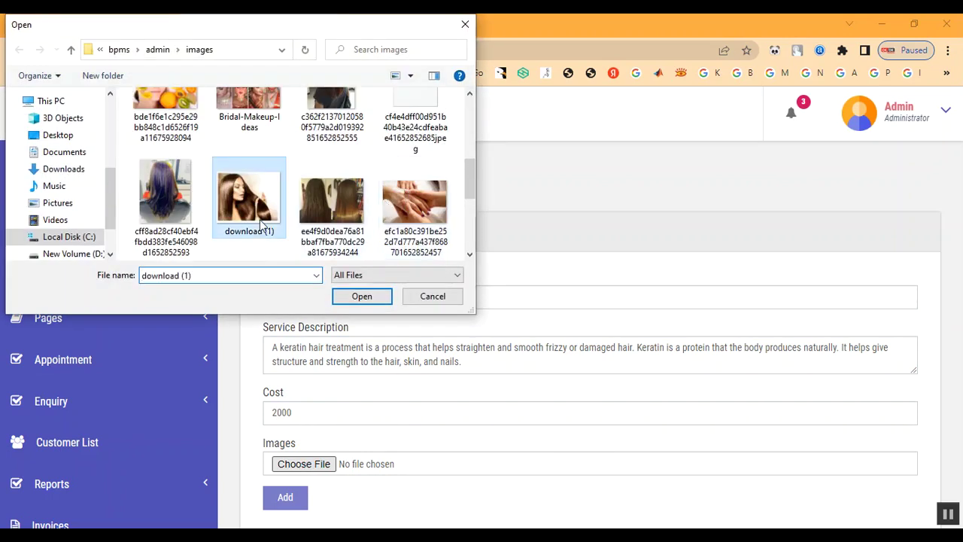
{"action": "double_click", "coordinate": [261, 222]}
{"action": "left_click", "coordinate": [286, 497]}
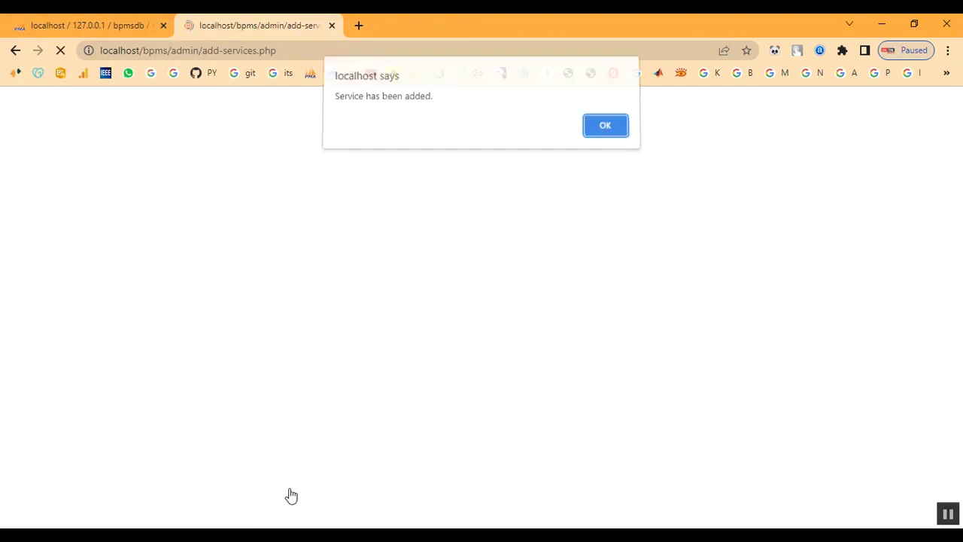
{"action": "left_click_drag", "start_coordinate": [347, 100], "coordinate": [613, 142]}
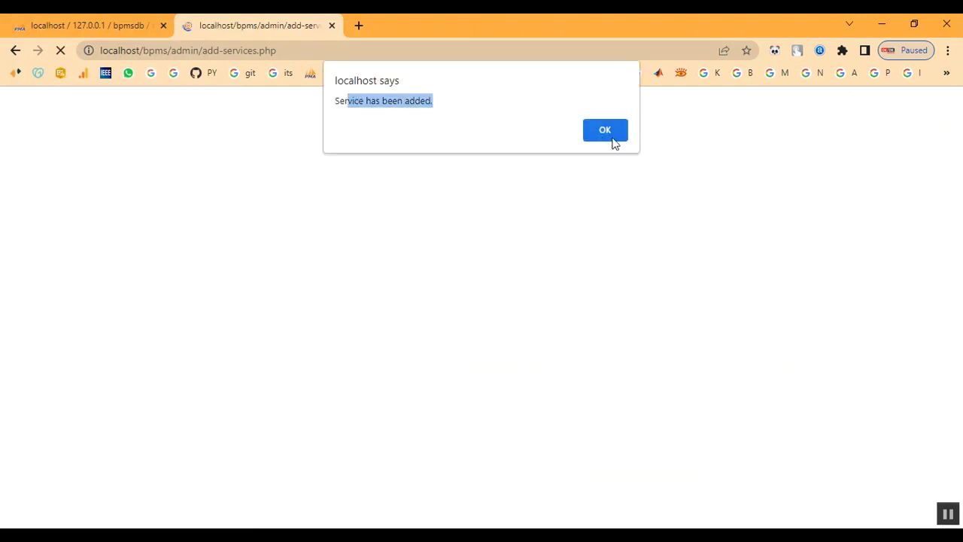
{"action": "left_click", "coordinate": [617, 134]}
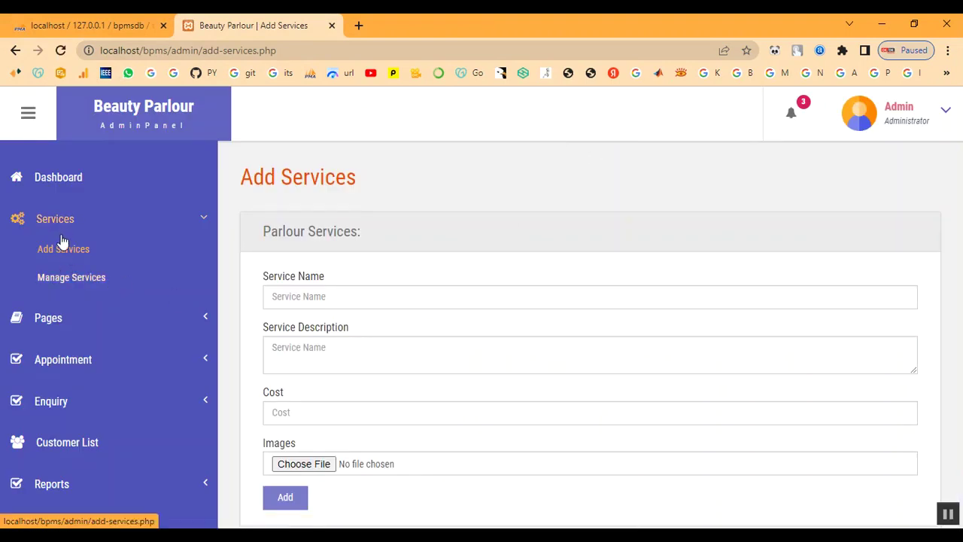
Verify Keratin Treatment appears in Manage Services with price 2000 and its creation date
{"action": "left_click", "coordinate": [64, 280]}
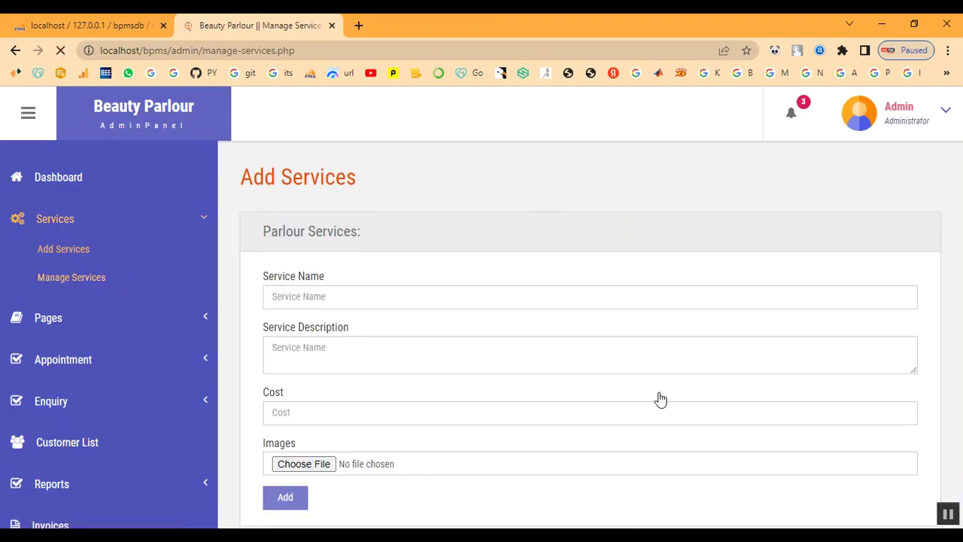
{"action": "scroll", "coordinate": [660, 393], "scroll_direction": "down", "scroll_amount": 5}
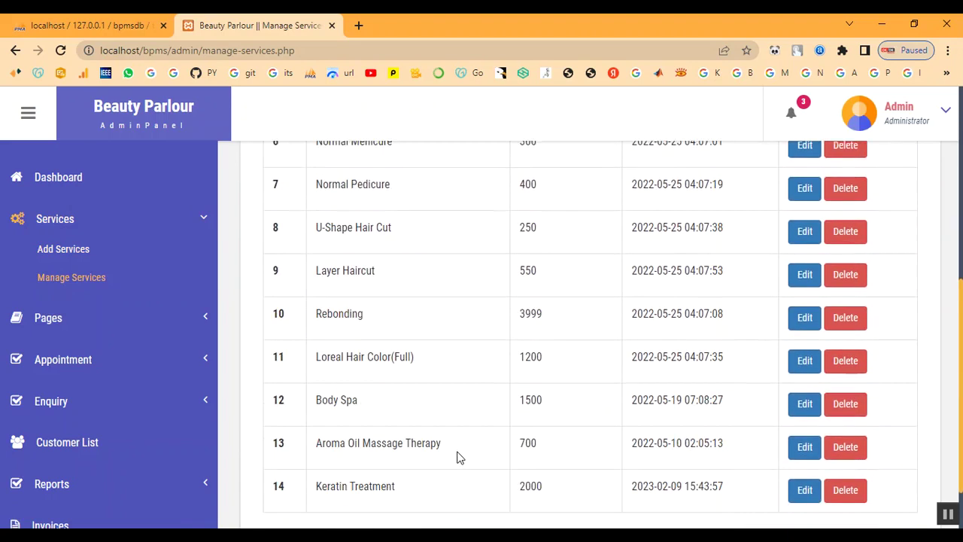
{"action": "scroll", "coordinate": [460, 458], "scroll_direction": "down", "scroll_amount": 2}
{"action": "left_click_drag", "start_coordinate": [317, 424], "coordinate": [452, 440]}
{"action": "left_click_drag", "start_coordinate": [521, 423], "coordinate": [602, 436]}
{"action": "triple_click", "coordinate": [632, 428]}
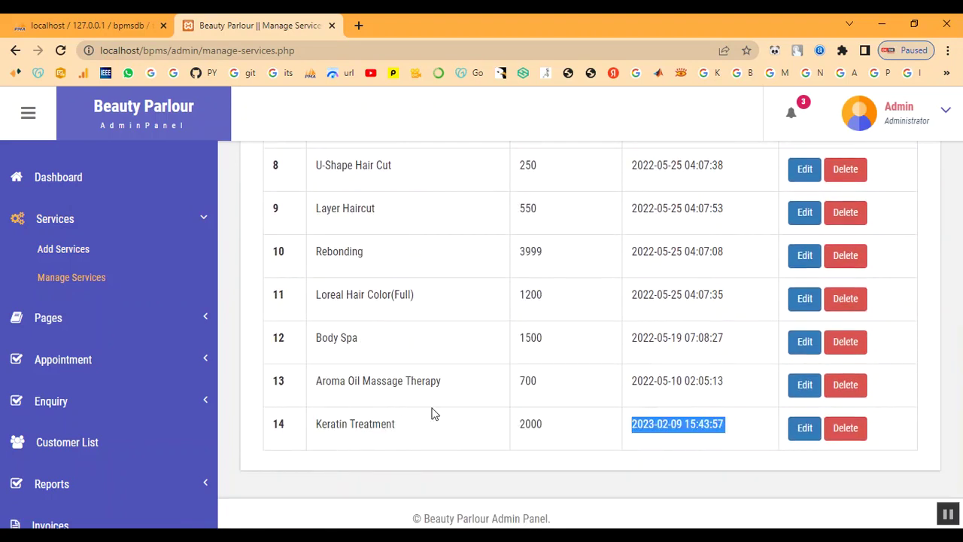
{"action": "scroll", "coordinate": [101, 271], "scroll_direction": "up", "scroll_amount": 2}
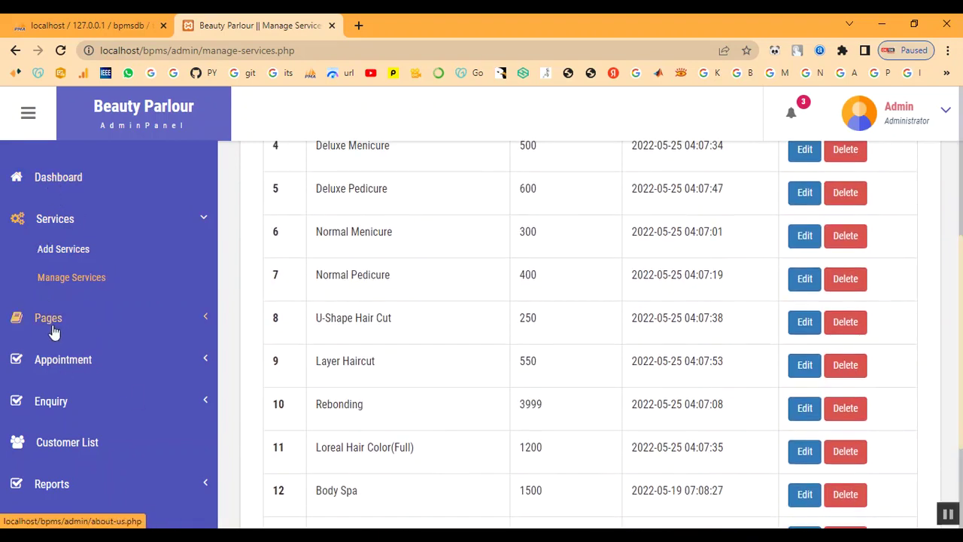
Review All Appointments, then open the registered Customer List
{"action": "left_click", "coordinate": [66, 361]}
{"action": "left_click", "coordinate": [71, 337]}
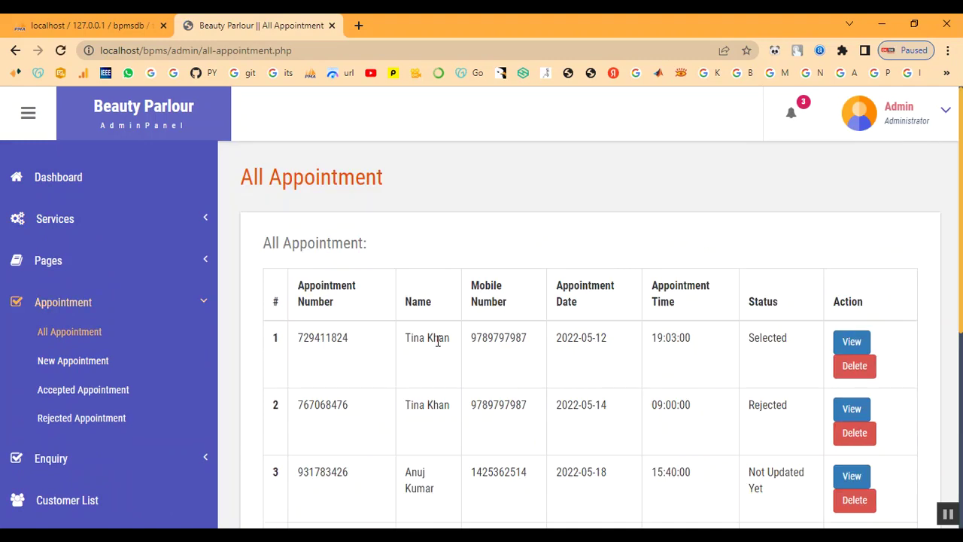
{"action": "scroll", "coordinate": [439, 343], "scroll_direction": "down", "scroll_amount": 5}
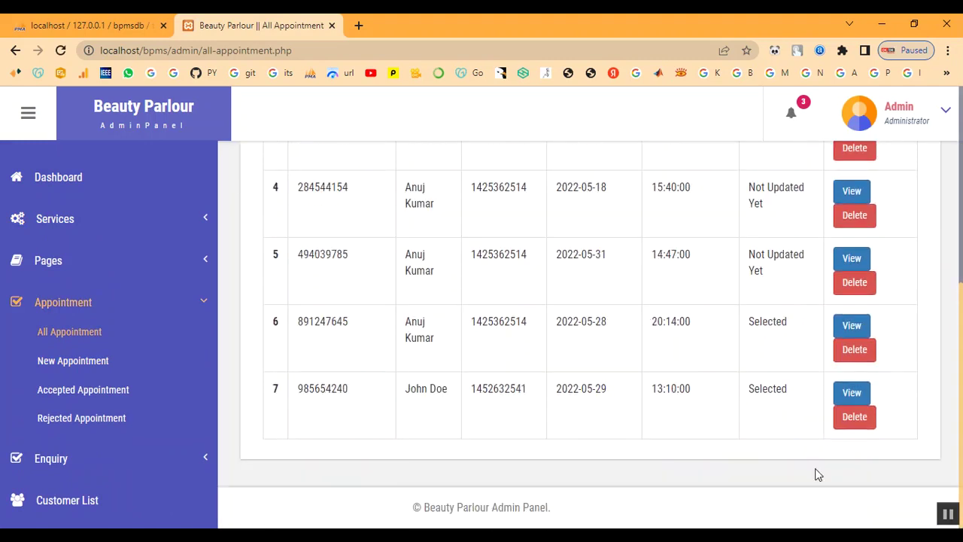
{"action": "left_click", "coordinate": [62, 310]}
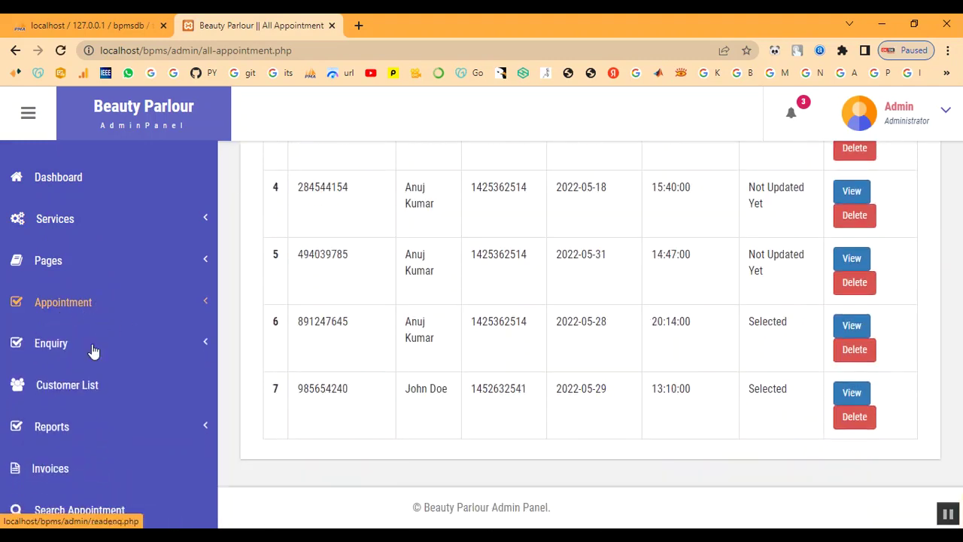
{"action": "left_click", "coordinate": [72, 388]}
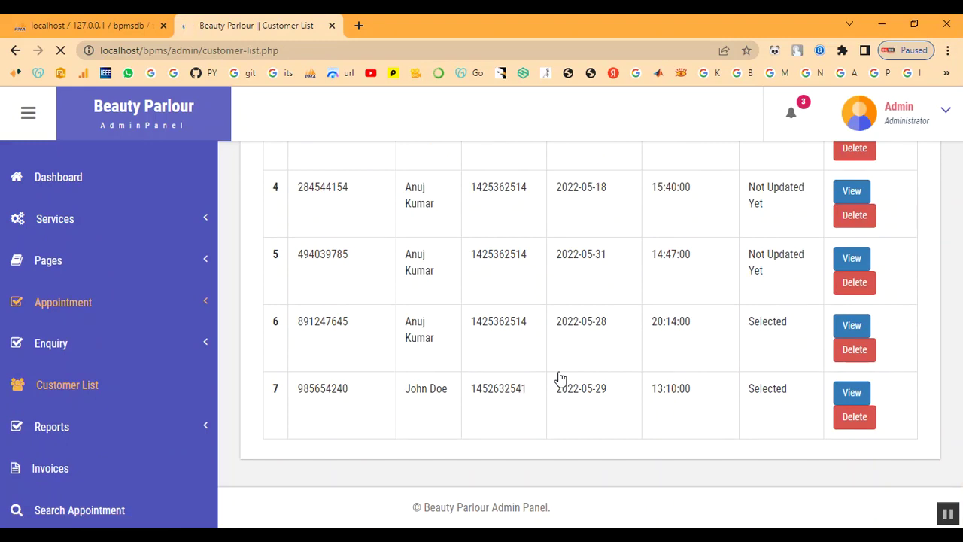
{"action": "scroll", "coordinate": [552, 376], "scroll_direction": "down", "scroll_amount": 5}
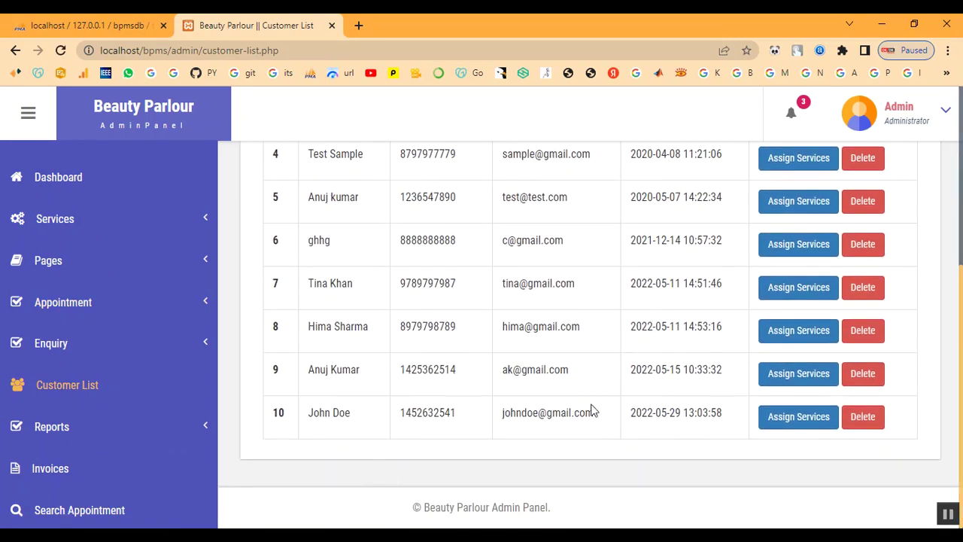
{"action": "scroll", "coordinate": [595, 402], "scroll_direction": "up", "scroll_amount": 5}
{"action": "left_click", "coordinate": [892, 122]}
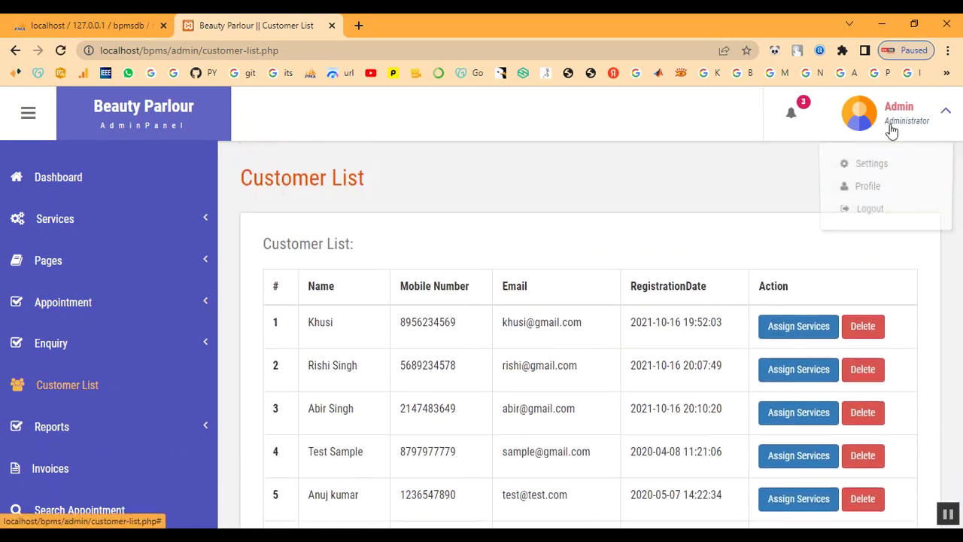
Log out of the admin panel and return to the public home page
{"action": "left_click", "coordinate": [885, 211]}
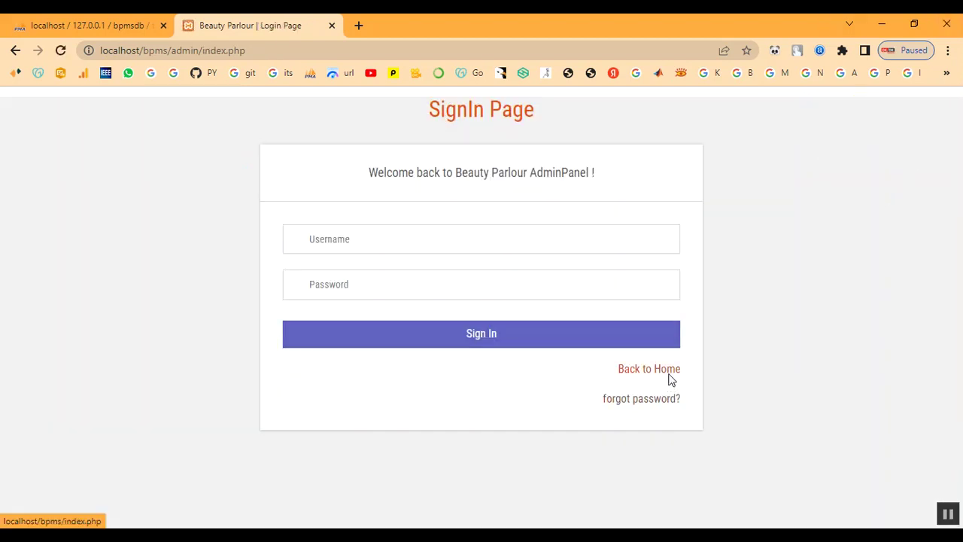
{"action": "left_click", "coordinate": [670, 374]}
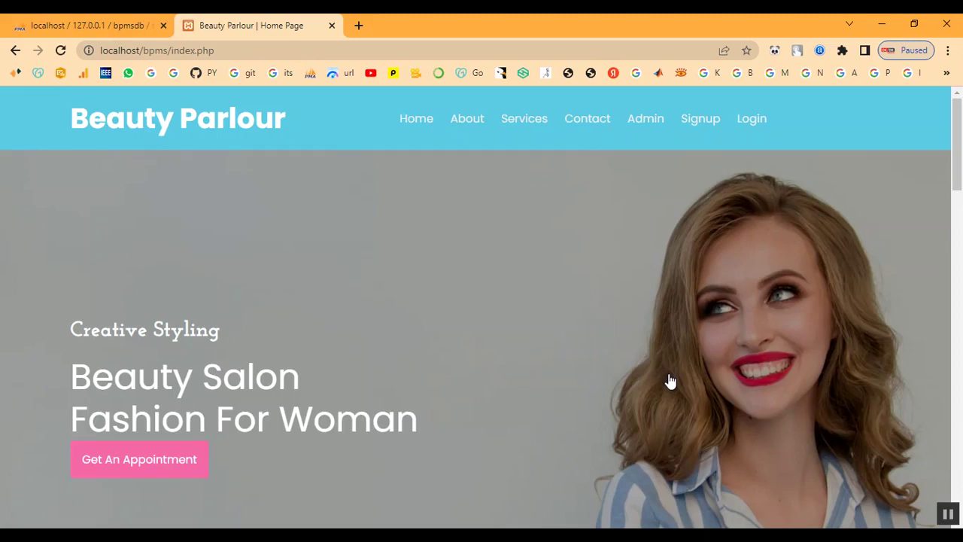
{"action": "scroll", "coordinate": [516, 325], "scroll_direction": "down", "scroll_amount": 2}
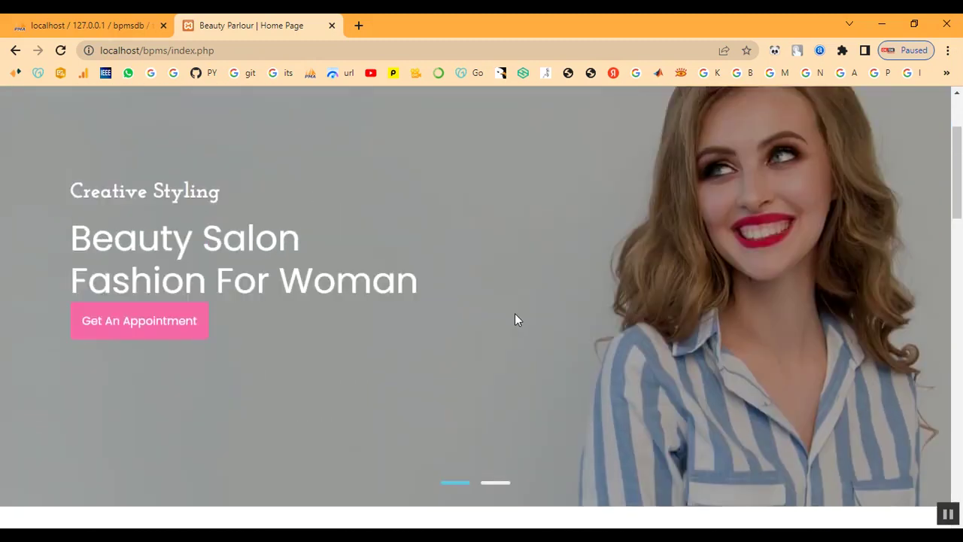
{"action": "scroll", "coordinate": [516, 324], "scroll_direction": "up", "scroll_amount": 2}
Check that the public Services page lists Keratin Treatment at ₹2000
{"action": "left_click", "coordinate": [525, 119]}
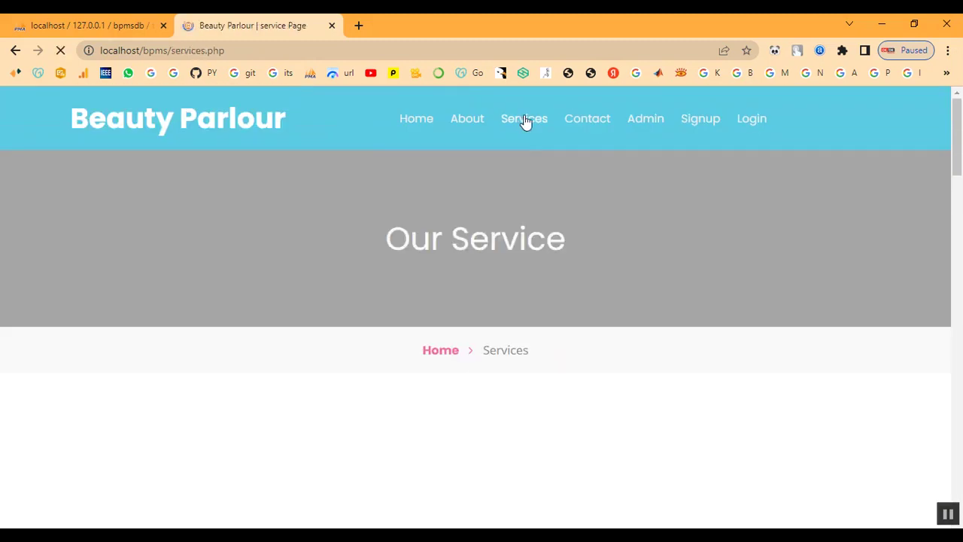
{"action": "scroll", "coordinate": [550, 281], "scroll_direction": "down", "scroll_amount": 6}
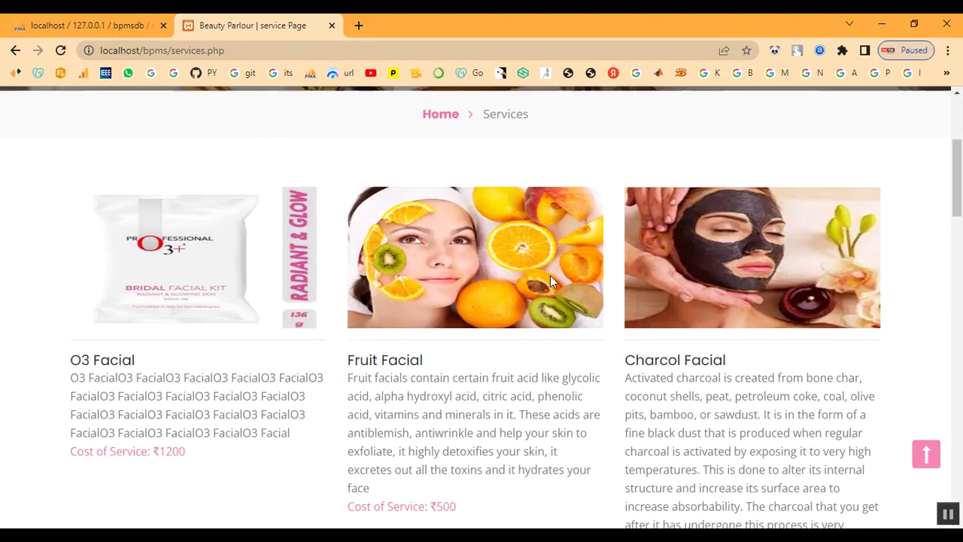
{"action": "scroll", "coordinate": [550, 282], "scroll_direction": "down", "scroll_amount": 10}
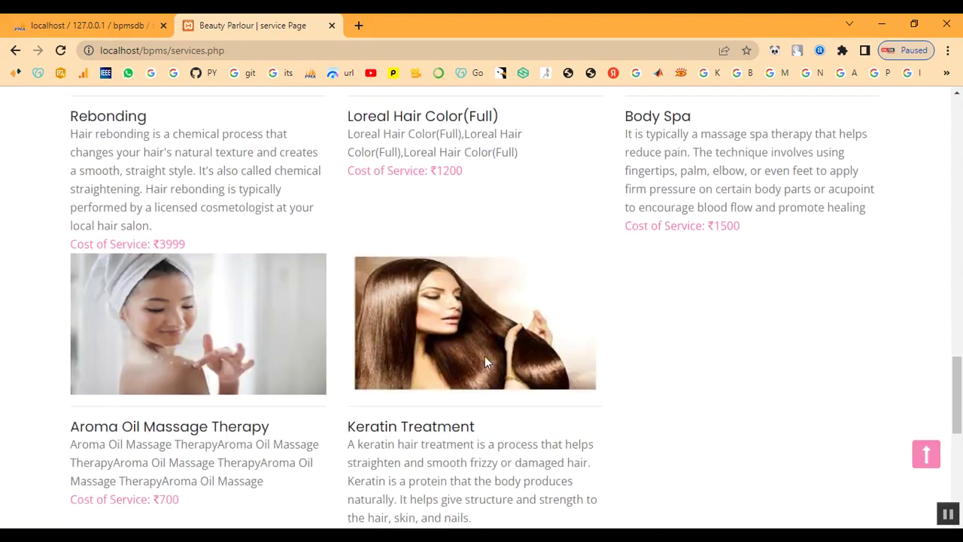
{"action": "scroll", "coordinate": [485, 362], "scroll_direction": "down", "scroll_amount": 1}
{"action": "left_click_drag", "start_coordinate": [347, 362], "coordinate": [482, 465]}
{"action": "left_click", "coordinate": [745, 437]}
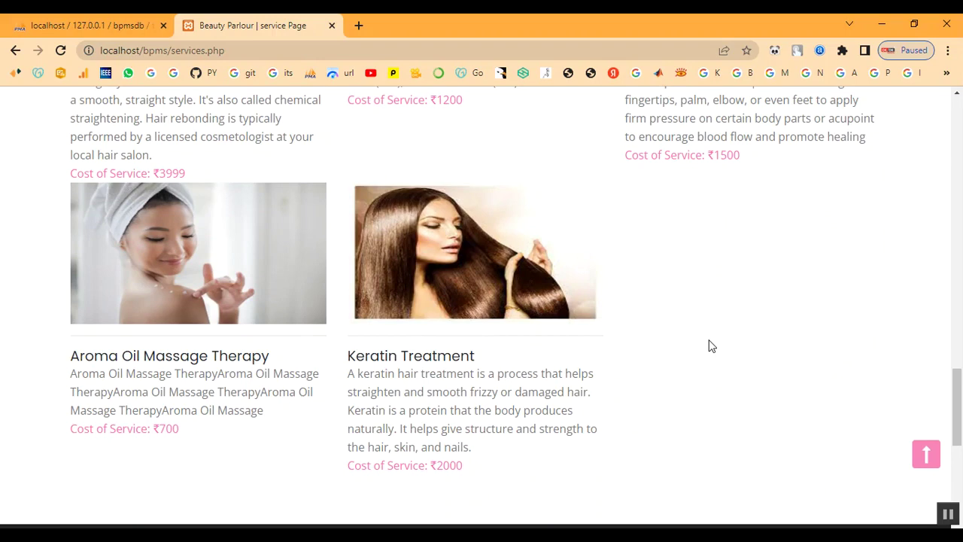
Go to the customer Signup page with the 'Register with us!!' form
{"action": "scroll", "coordinate": [711, 346], "scroll_direction": "up", "scroll_amount": 2}
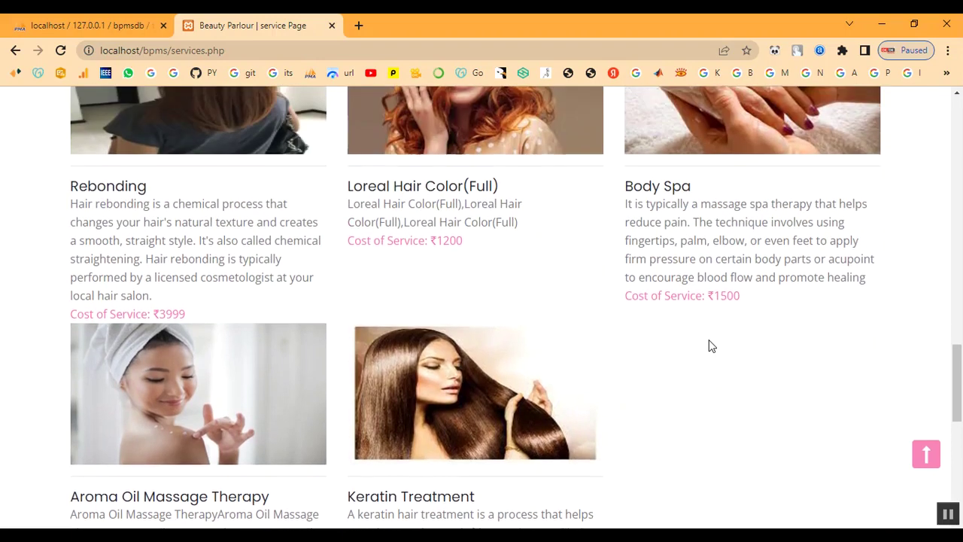
{"action": "scroll", "coordinate": [711, 347], "scroll_direction": "down", "scroll_amount": 5}
{"action": "scroll", "coordinate": [709, 346], "scroll_direction": "up", "scroll_amount": 13}
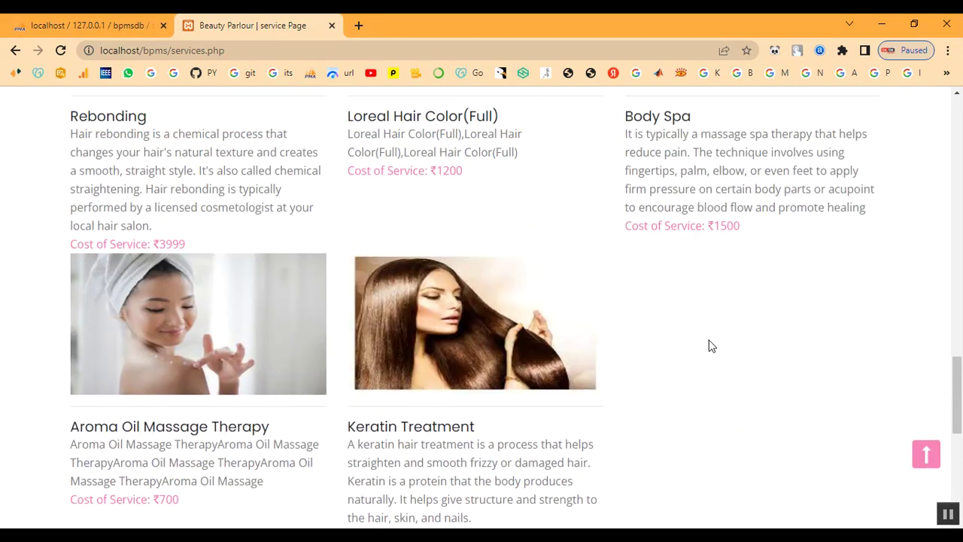
{"action": "scroll", "coordinate": [709, 347], "scroll_direction": "up", "scroll_amount": 9}
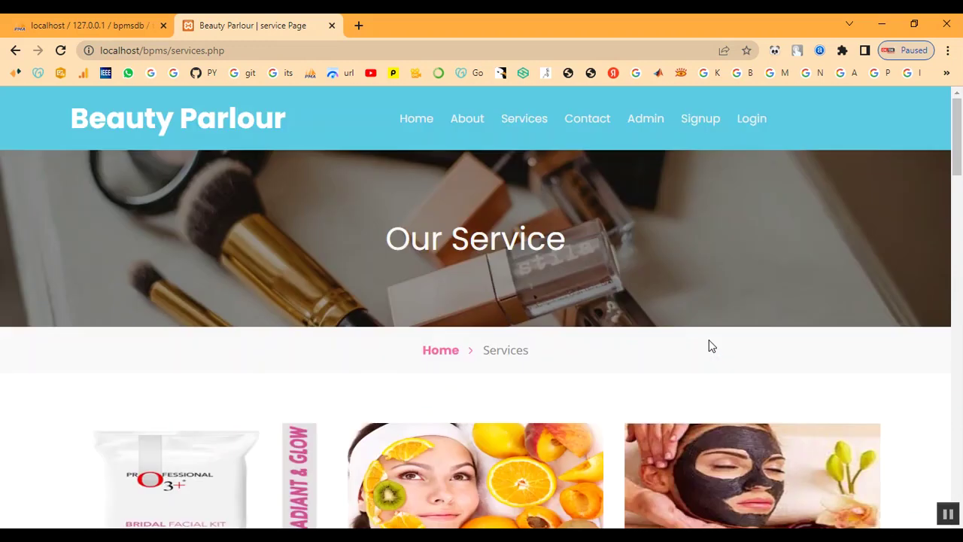
{"action": "left_click", "coordinate": [710, 125]}
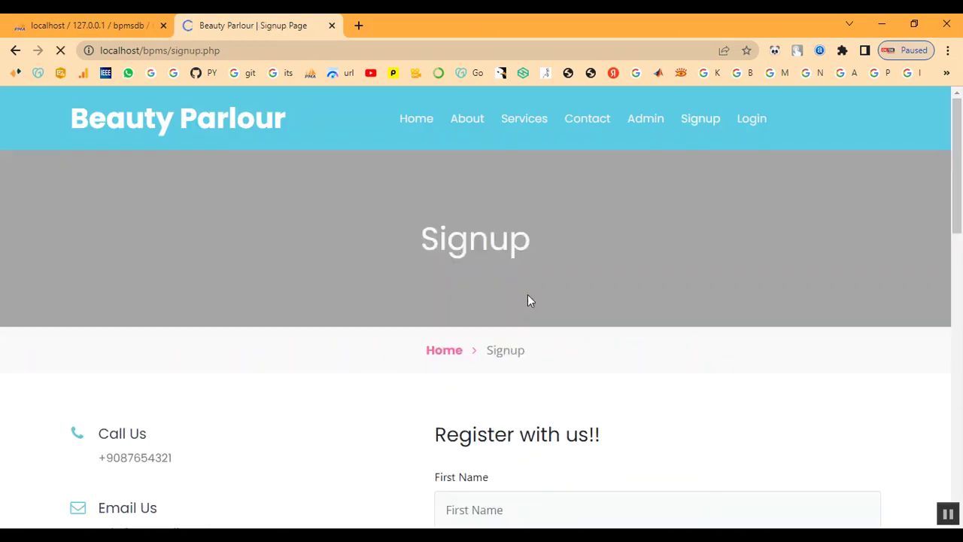
Fill in the new customer's first name, last name and mobile number
{"action": "scroll", "coordinate": [450, 290], "scroll_direction": "down", "scroll_amount": 3}
{"action": "scroll", "coordinate": [450, 290], "scroll_direction": "down", "scroll_amount": 1}
{"action": "left_click", "coordinate": [493, 233]}
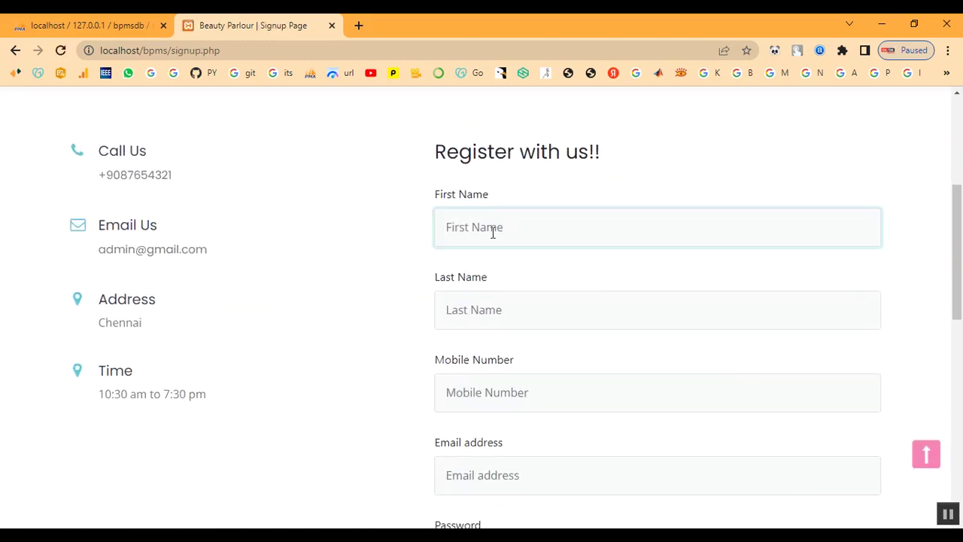
{"action": "key", "text": "Tab"}
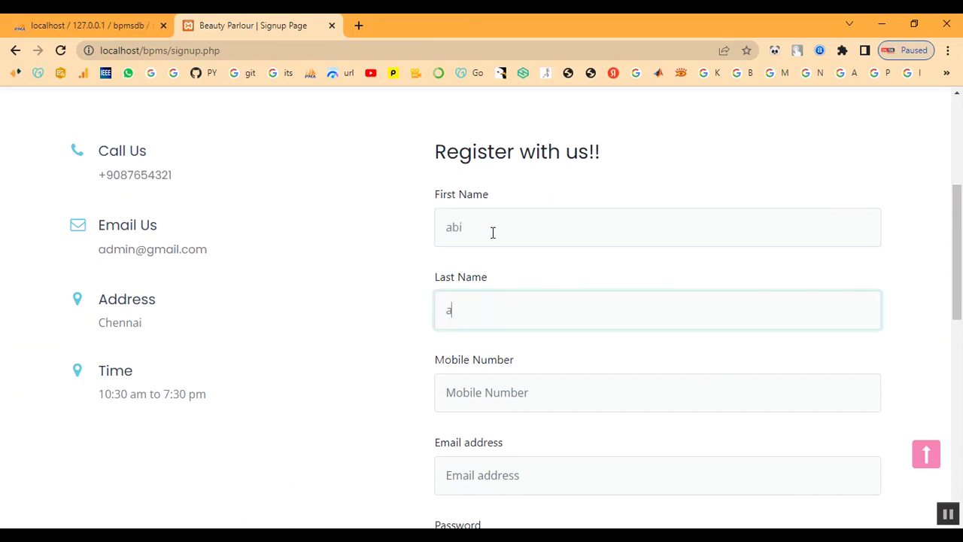
{"action": "key", "text": "Tab"}
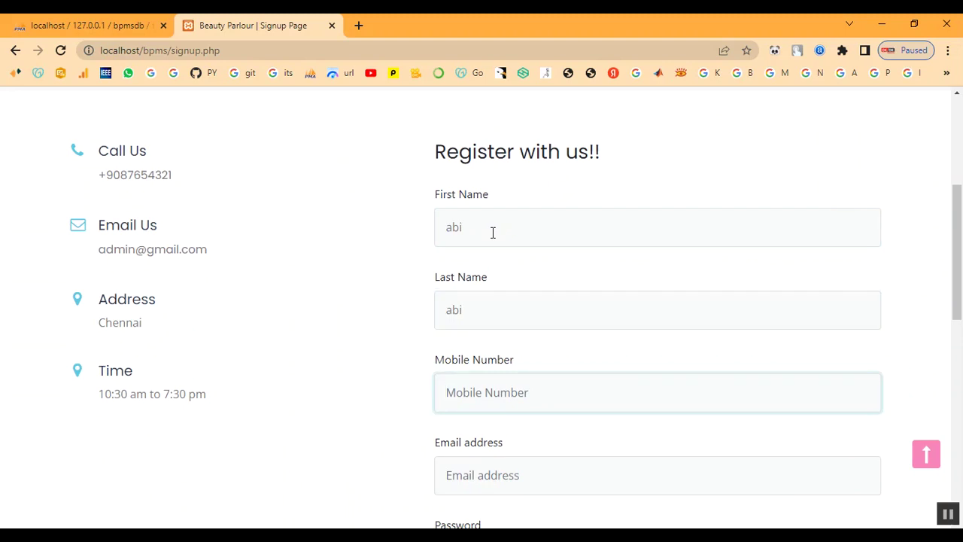
Enter the e-mail and a matching password, submit, and dismiss the registration success alert
{"action": "key", "text": "Tab"}
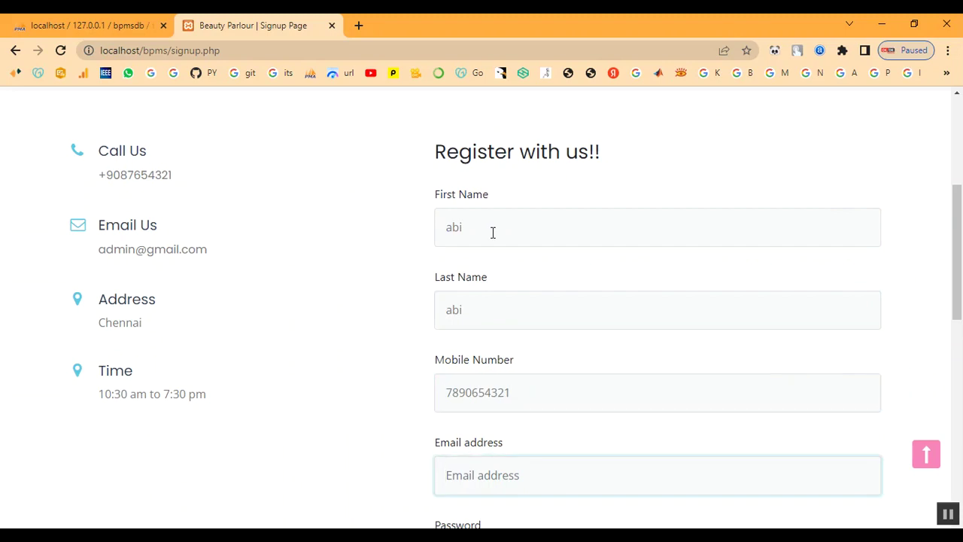
{"action": "key", "text": "Tab"}
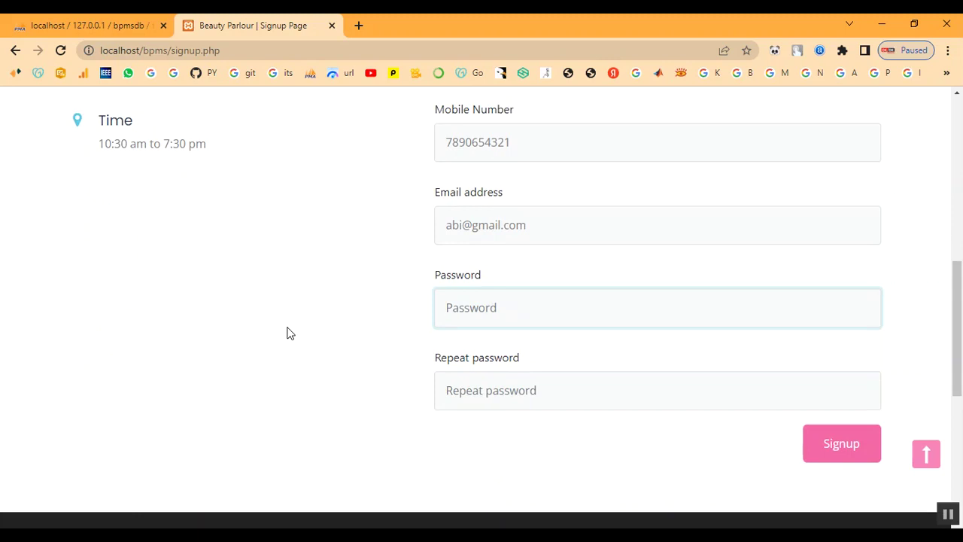
{"action": "type", "text": "123"}
{"action": "key", "text": "BackSpace"}
{"action": "key", "text": "BackSpace"}
{"action": "key", "text": "BackSpace"}
{"action": "key", "text": "BackSpace"}
{"action": "key", "text": "BackSpace"}
{"action": "type", "text": "1"}
{"action": "key", "text": "Tab"}
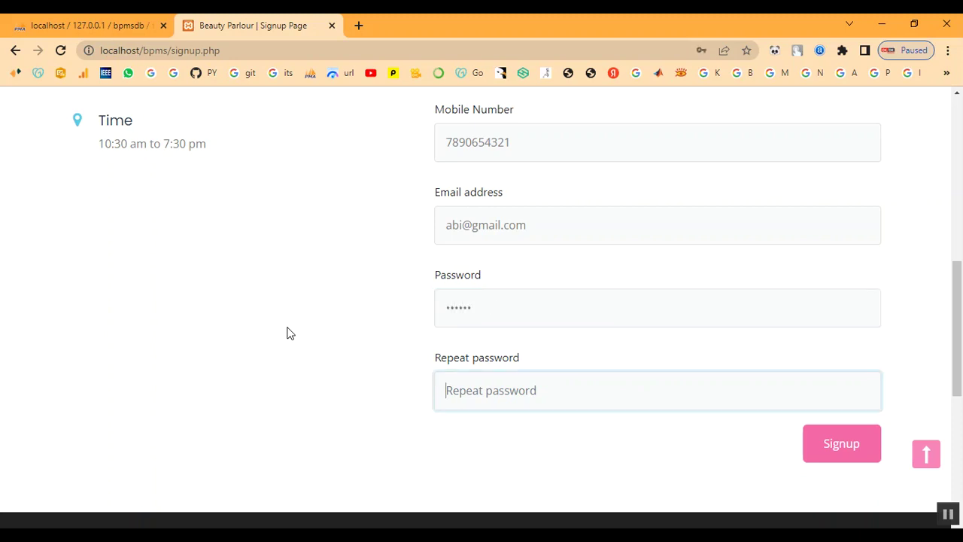
{"action": "type", "text": "12"}
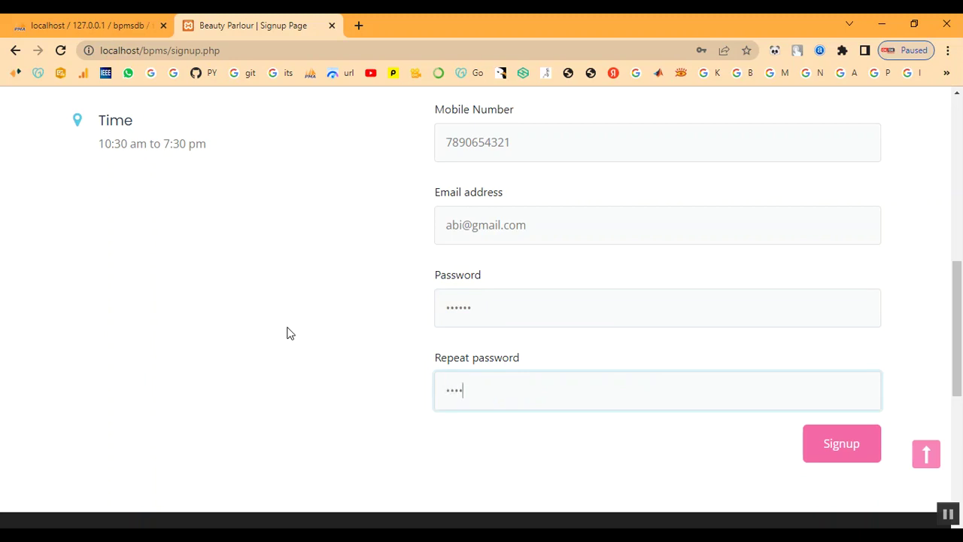
{"action": "left_click", "coordinate": [871, 467]}
{"action": "left_click", "coordinate": [612, 133]}
{"action": "scroll", "coordinate": [612, 183], "scroll_direction": "down", "scroll_amount": 1}
{"action": "scroll", "coordinate": [609, 276], "scroll_direction": "up", "scroll_amount": 1}
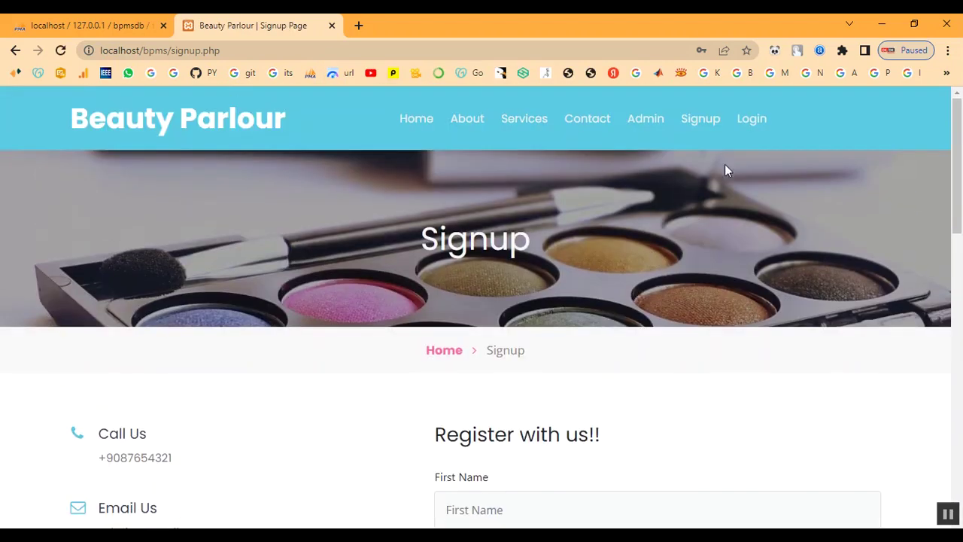
Log in with the newly registered customer's e-mail and password
{"action": "left_click", "coordinate": [750, 120]}
{"action": "scroll", "coordinate": [546, 311], "scroll_direction": "down", "scroll_amount": 1}
{"action": "left_click", "coordinate": [538, 369]}
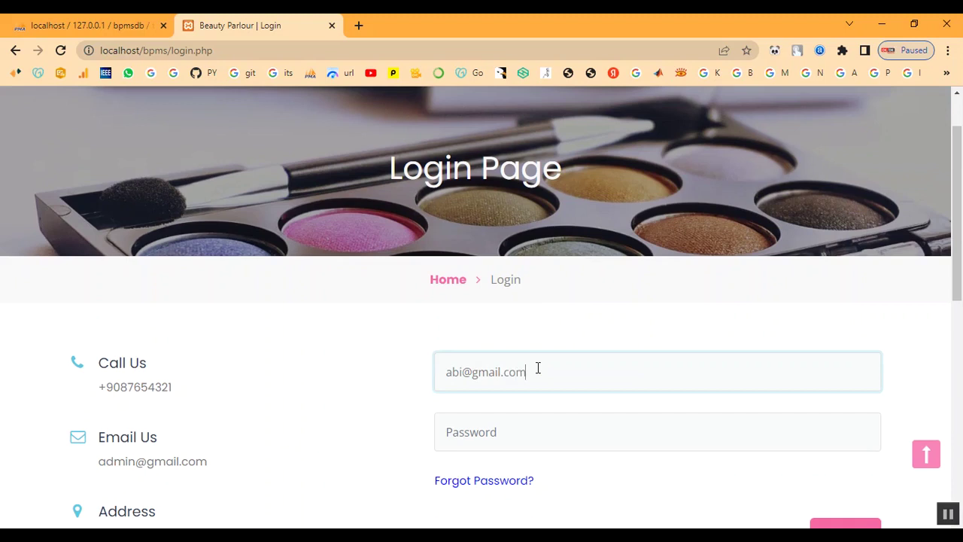
{"action": "key", "text": "Tab"}
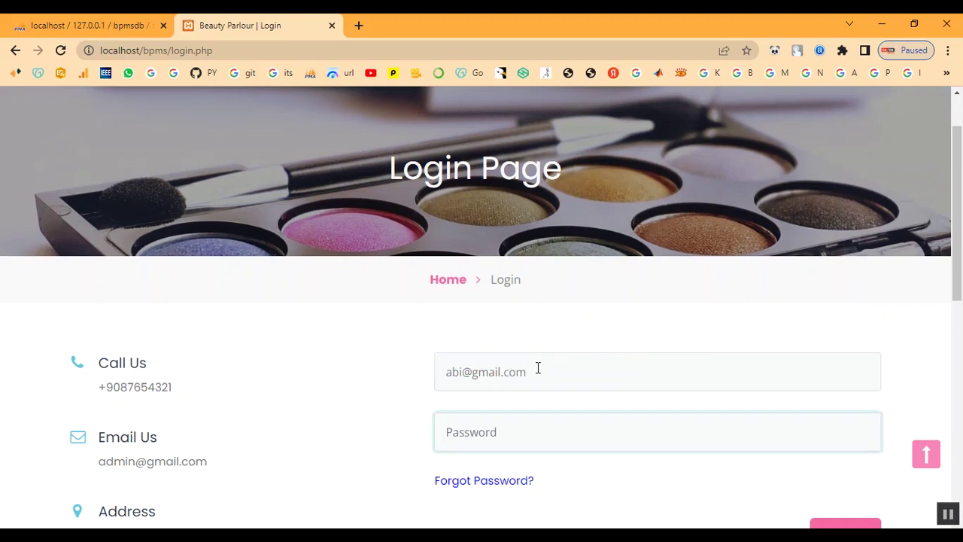
{"action": "type", "text": "a"}
{"action": "scroll", "coordinate": [662, 410], "scroll_direction": "down", "scroll_amount": 2}
{"action": "left_click", "coordinate": [835, 409]}
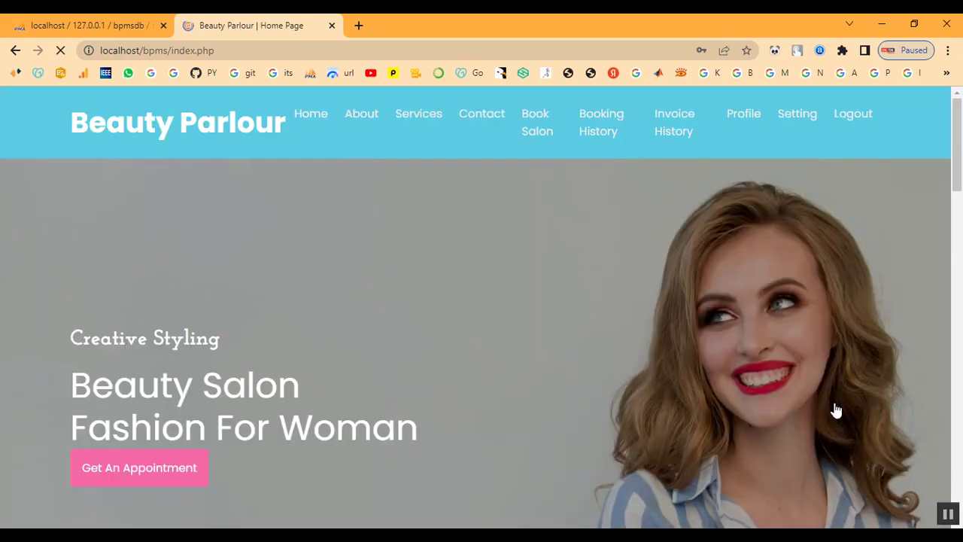
Browse the services page as the customer, including Keratin Treatment at ₹2000
{"action": "left_click", "coordinate": [405, 121]}
{"action": "scroll", "coordinate": [514, 352], "scroll_direction": "down", "scroll_amount": 15}
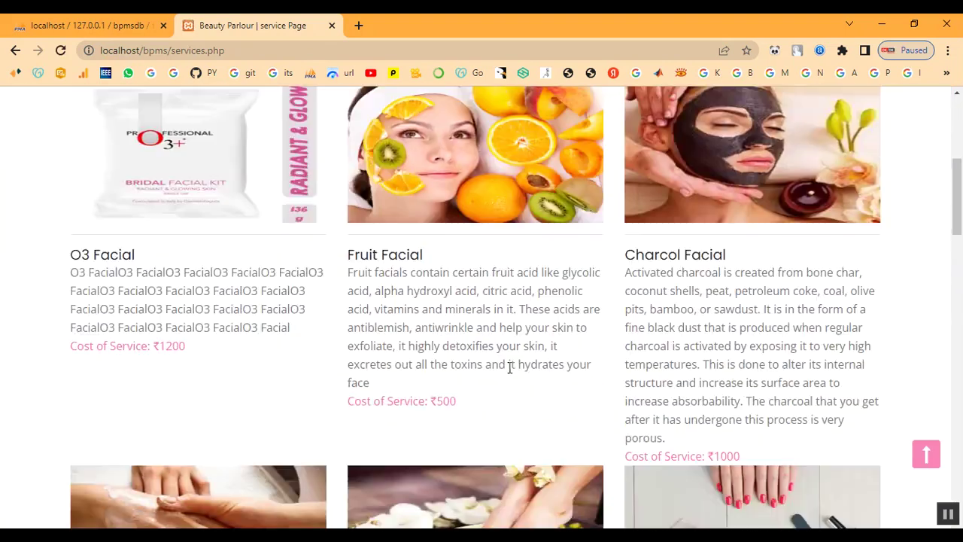
{"action": "scroll", "coordinate": [542, 403], "scroll_direction": "down", "scroll_amount": 5}
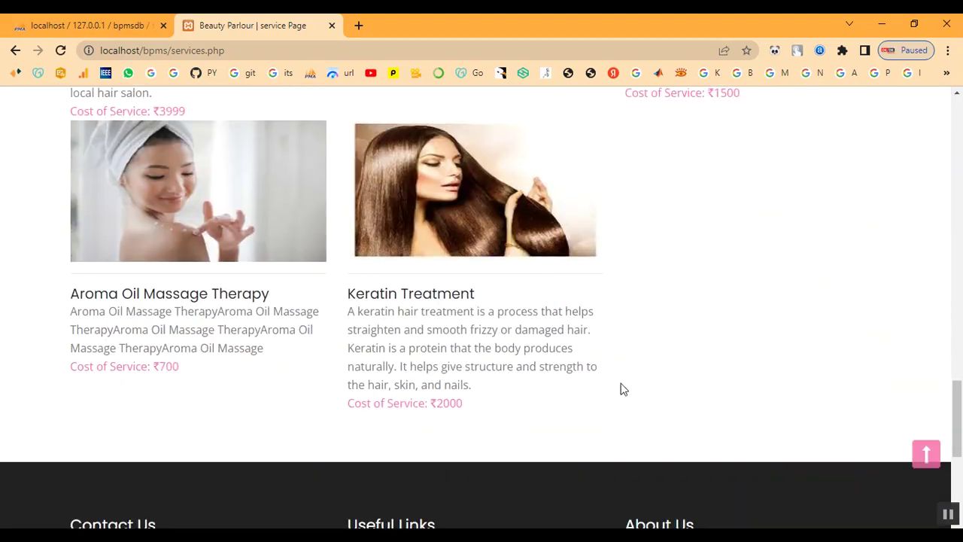
{"action": "scroll", "coordinate": [622, 389], "scroll_direction": "up", "scroll_amount": 10}
{"action": "scroll", "coordinate": [622, 389], "scroll_direction": "up", "scroll_amount": 8}
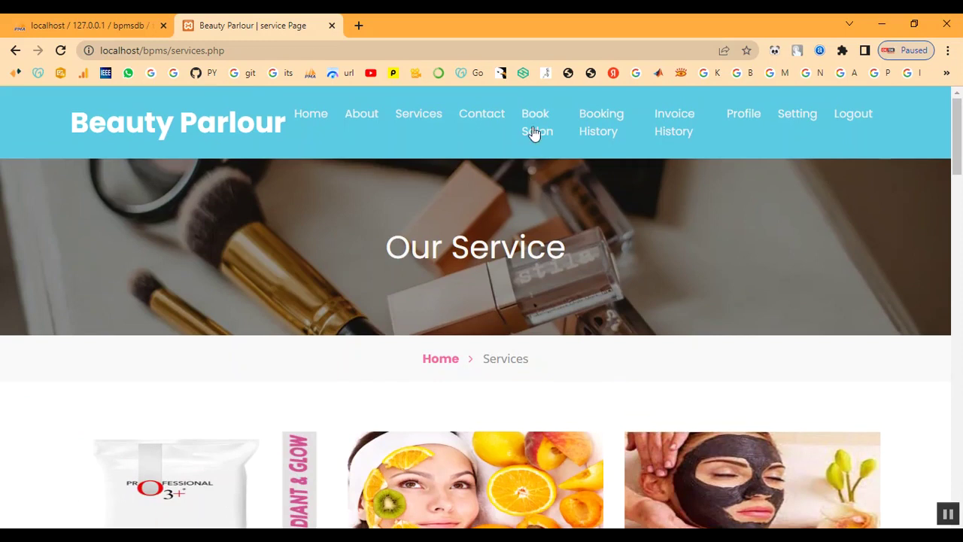
On the appointment booking page, set the appointment date to 02/10/2023
{"action": "left_click", "coordinate": [535, 133]}
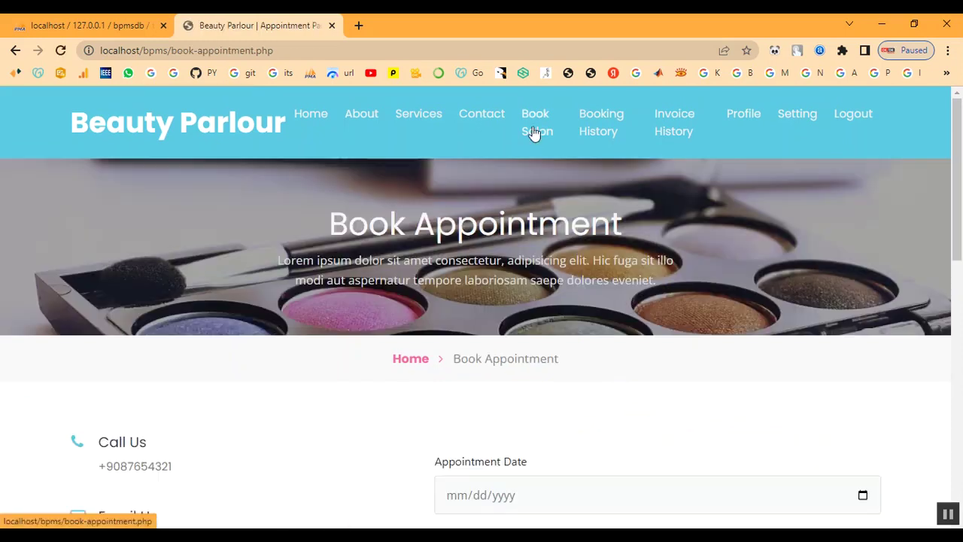
{"action": "scroll", "coordinate": [545, 339], "scroll_direction": "down", "scroll_amount": 4}
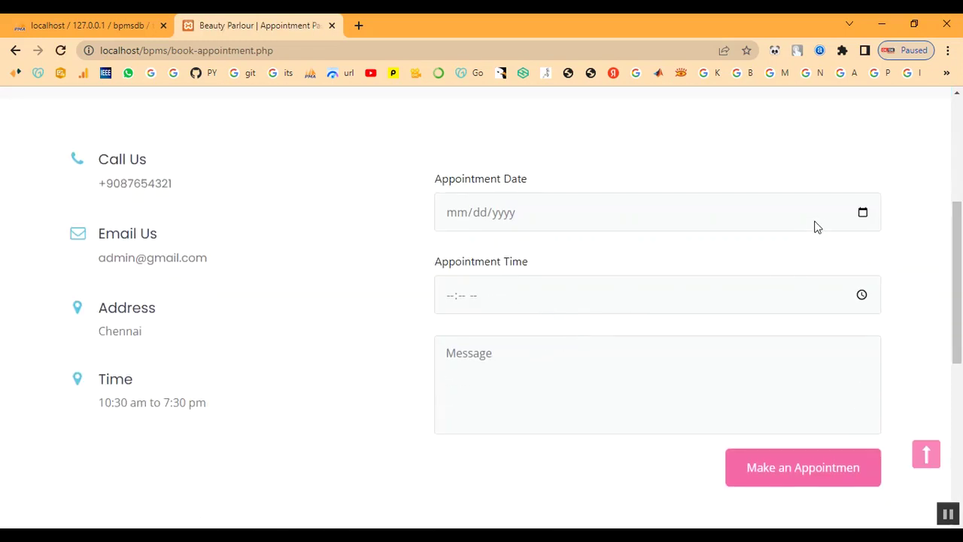
{"action": "left_click", "coordinate": [862, 214]}
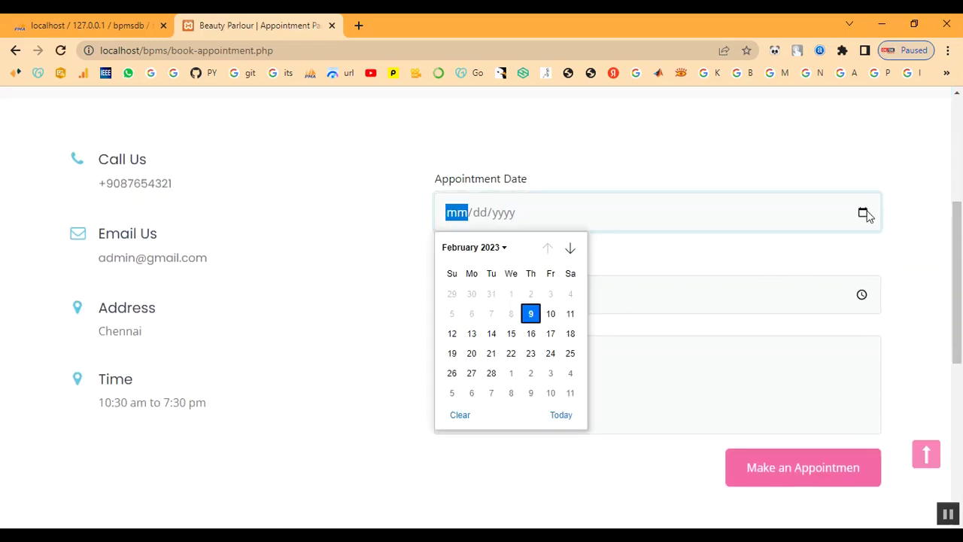
{"action": "left_click", "coordinate": [551, 316]}
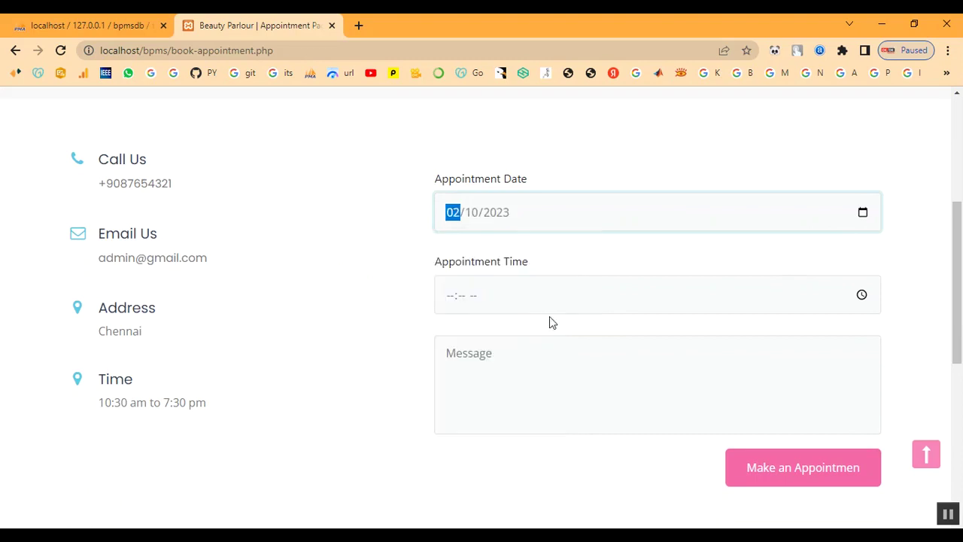
Set the appointment time to 10:00 AM
{"action": "left_click", "coordinate": [861, 295]}
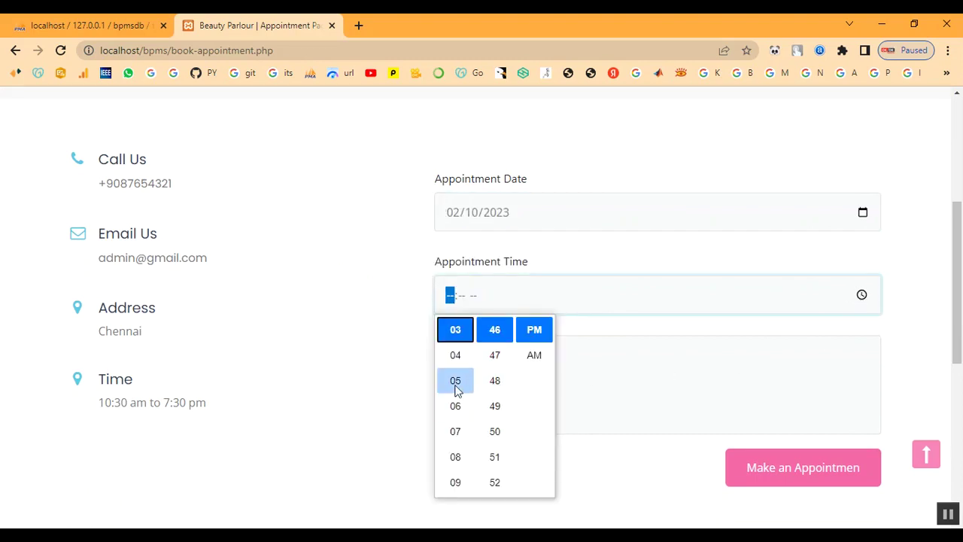
{"action": "scroll", "coordinate": [457, 387], "scroll_direction": "up", "scroll_amount": 2}
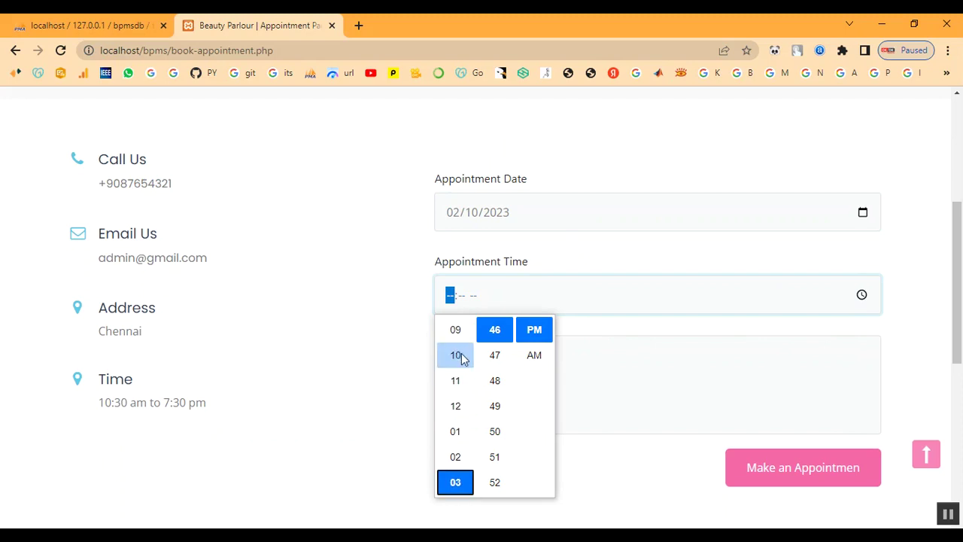
{"action": "left_click", "coordinate": [457, 358]}
{"action": "scroll", "coordinate": [489, 368], "scroll_direction": "up", "scroll_amount": 3}
{"action": "scroll", "coordinate": [485, 371], "scroll_direction": "up", "scroll_amount": 7}
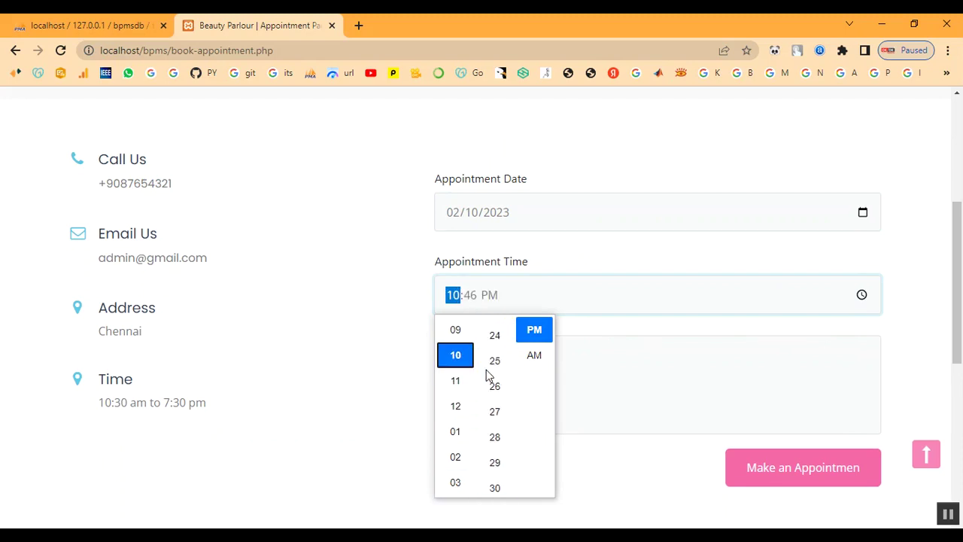
{"action": "scroll", "coordinate": [495, 382], "scroll_direction": "up", "scroll_amount": 2}
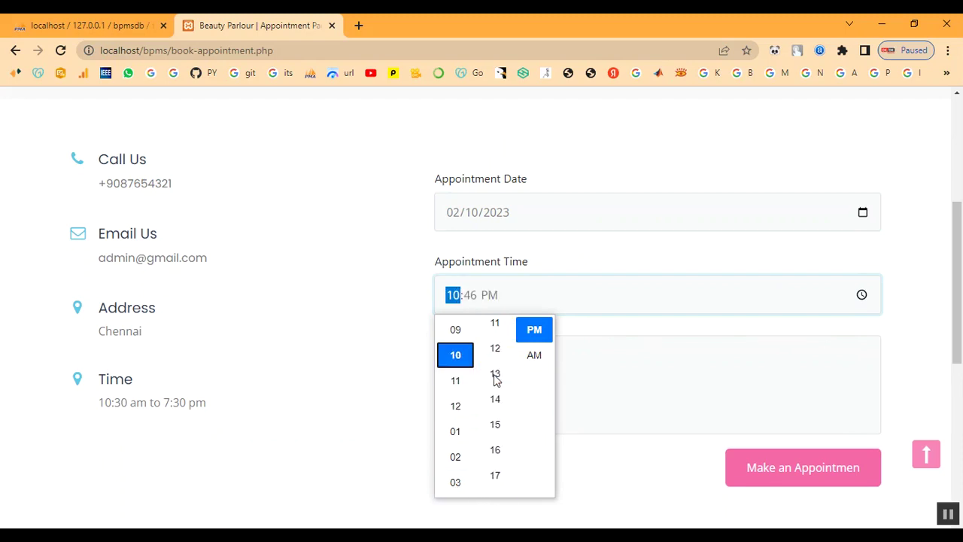
{"action": "scroll", "coordinate": [496, 380], "scroll_direction": "up", "scroll_amount": 2}
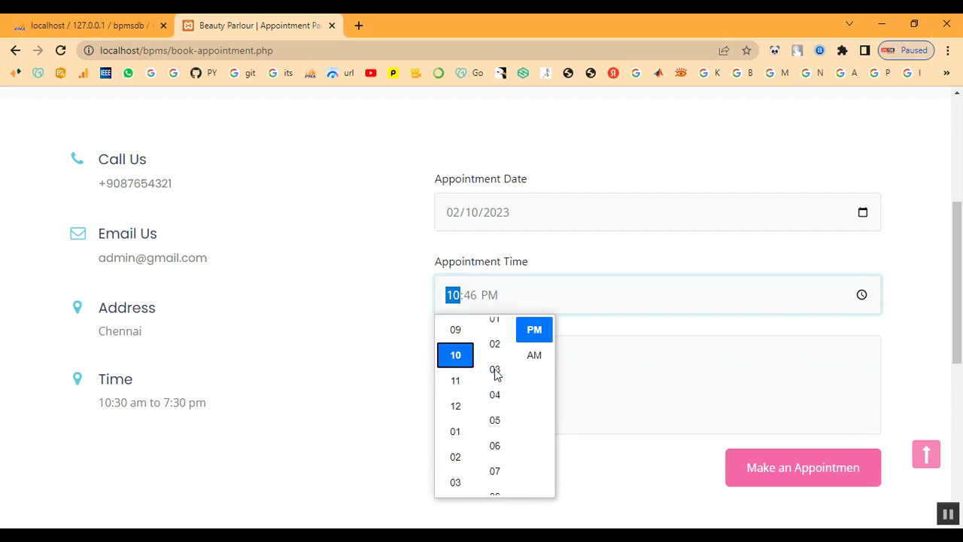
{"action": "scroll", "coordinate": [498, 369], "scroll_direction": "up", "scroll_amount": 2}
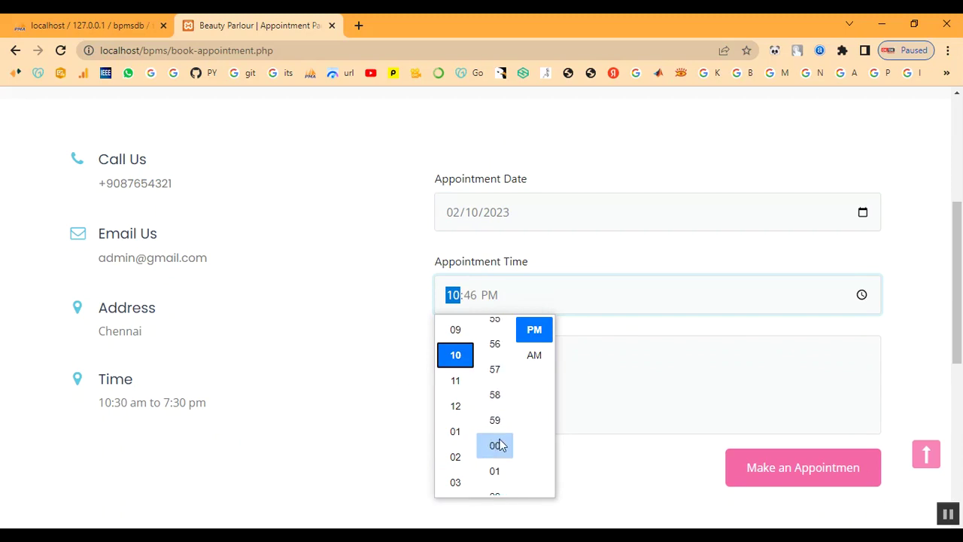
{"action": "left_click", "coordinate": [536, 355]}
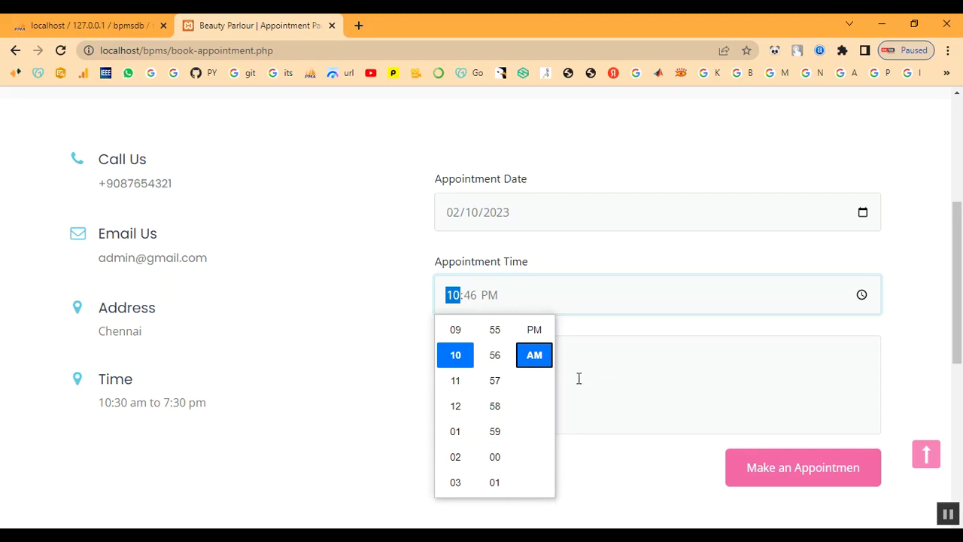
{"action": "scroll", "coordinate": [503, 428], "scroll_direction": "down", "scroll_amount": 2}
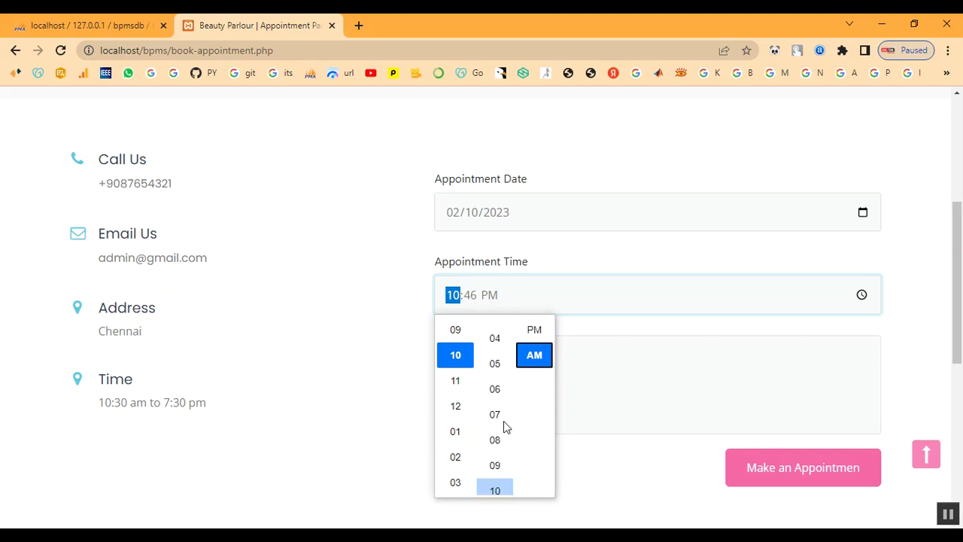
{"action": "left_click", "coordinate": [498, 334]}
{"action": "left_click", "coordinate": [587, 351]}
Enter the message Keratin Treatment and submit the appointment booking
{"action": "left_click", "coordinate": [524, 384]}
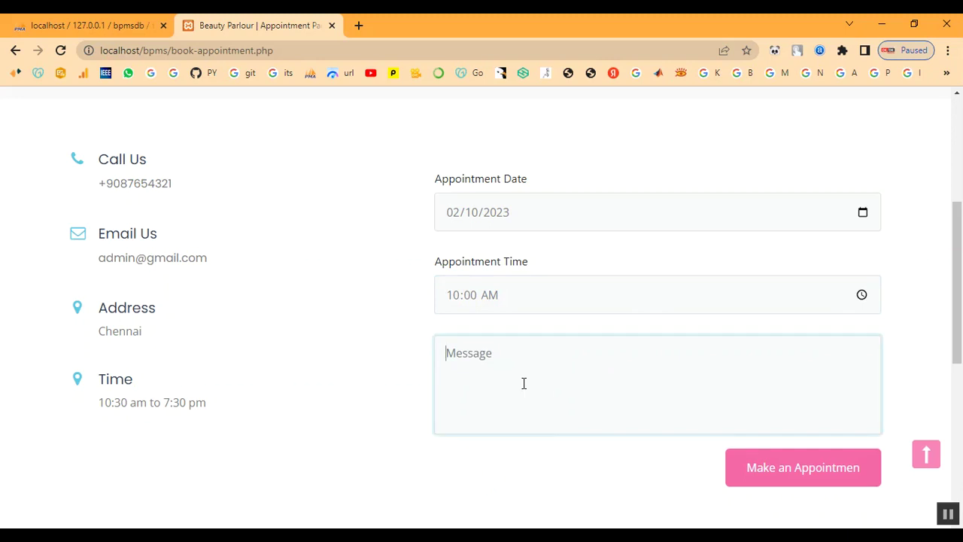
{"action": "type", "text": "I"}
{"action": "key", "text": "BackSpace"}
{"action": "type", "text": "Kerat"}
{"action": "type", "text": "ment"}
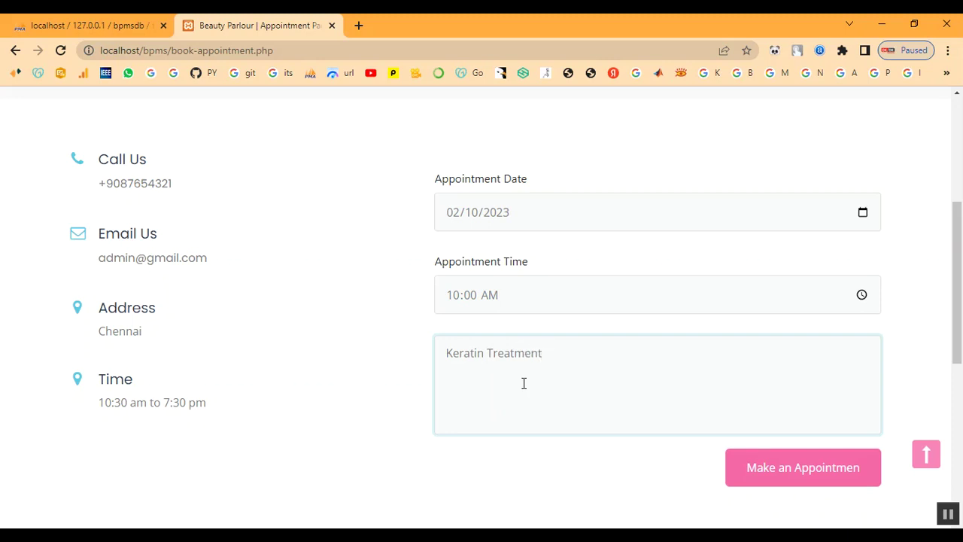
{"action": "left_click", "coordinate": [755, 468]}
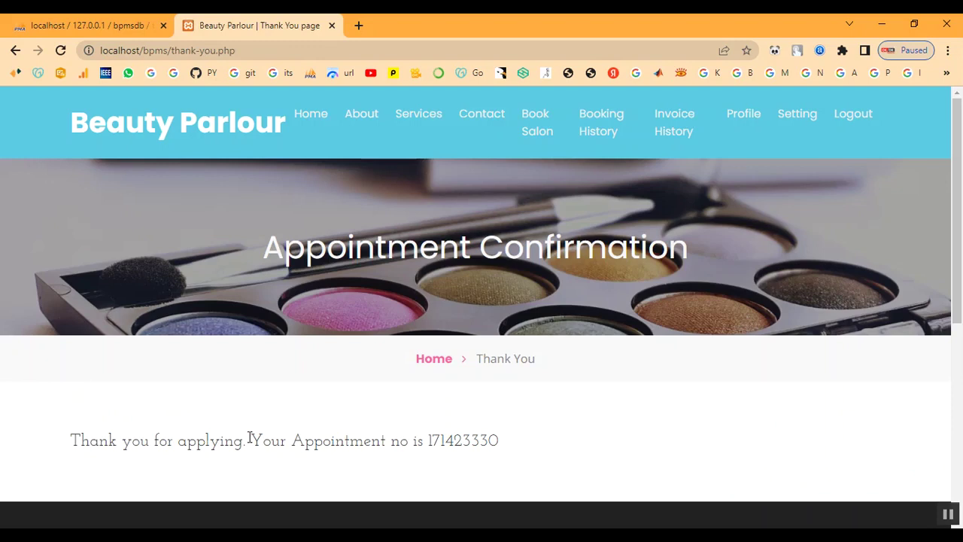
Select the appointment number and the confirmation sentence on the thank-you page
{"action": "left_click_drag", "start_coordinate": [428, 438], "coordinate": [515, 443]}
{"action": "right_click", "coordinate": [458, 448]}
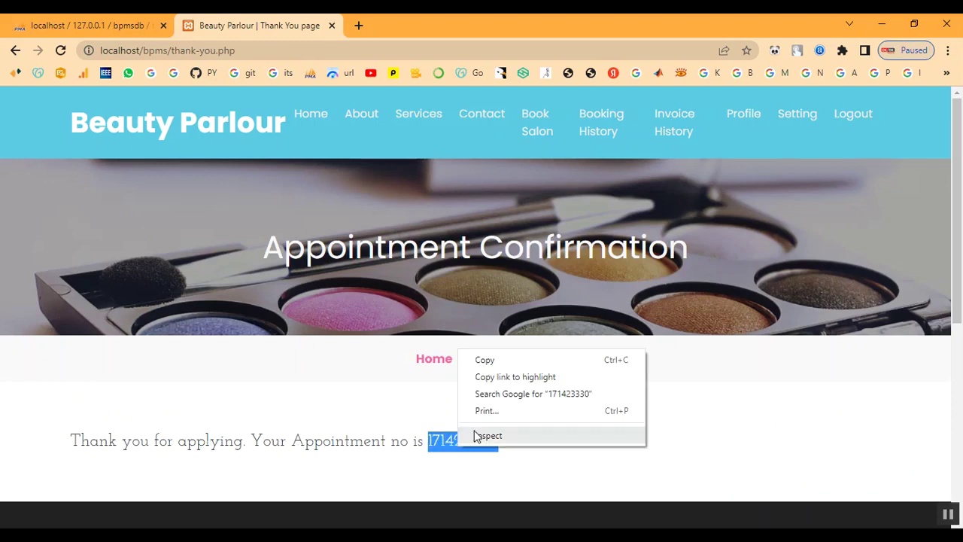
{"action": "left_click", "coordinate": [498, 360]}
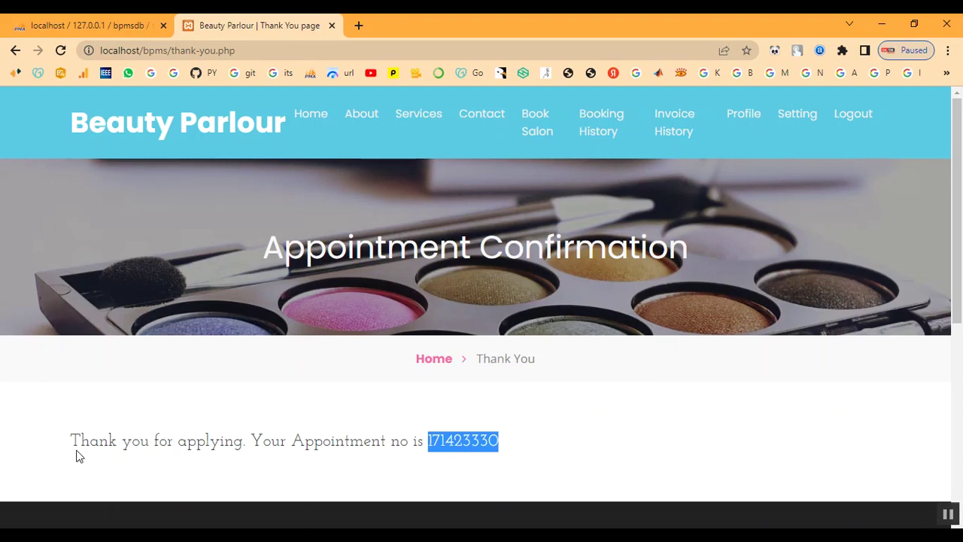
{"action": "left_click_drag", "start_coordinate": [73, 444], "coordinate": [510, 456]}
{"action": "left_click", "coordinate": [589, 456]}
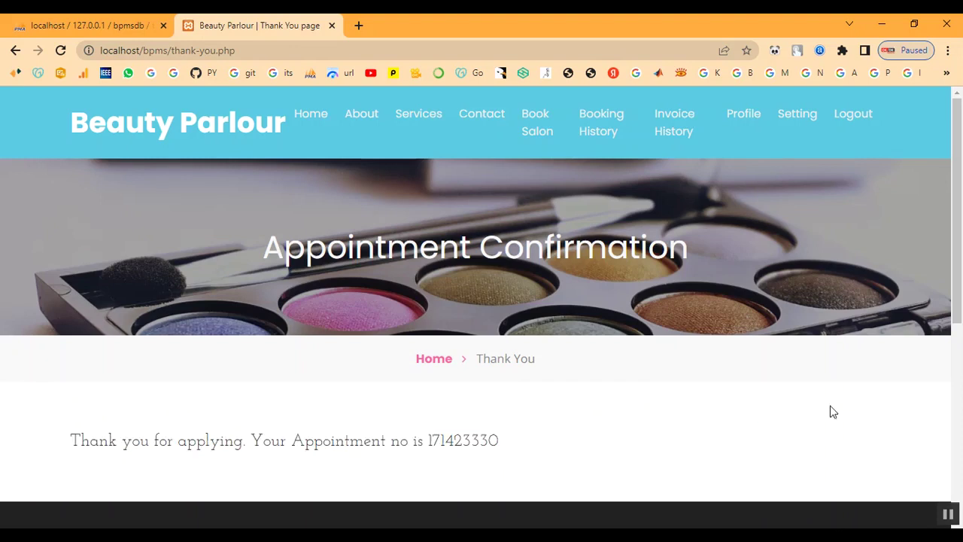
View the new appointment in booking history, noting its Not Updated Yet status
{"action": "left_click", "coordinate": [603, 130]}
{"action": "scroll", "coordinate": [671, 404], "scroll_direction": "down", "scroll_amount": 2}
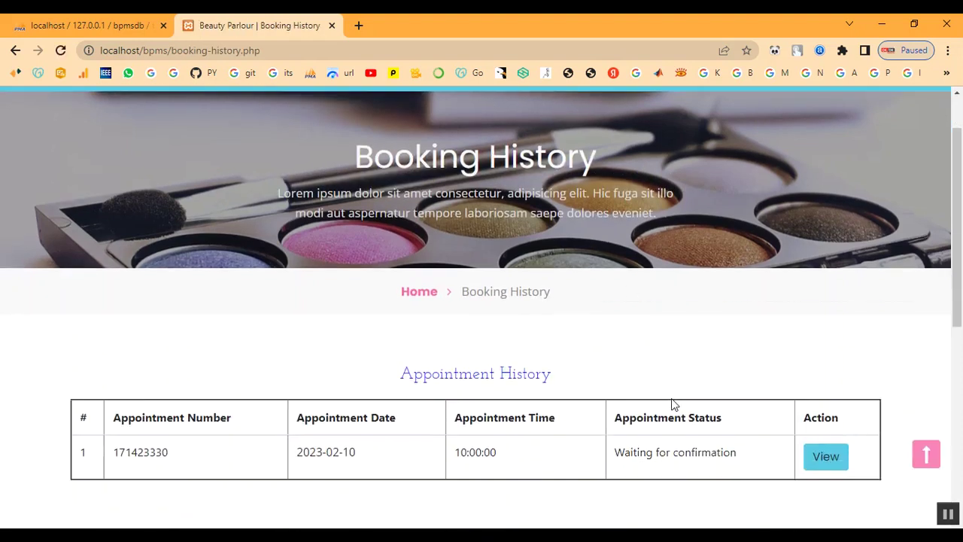
{"action": "scroll", "coordinate": [672, 405], "scroll_direction": "down", "scroll_amount": 1}
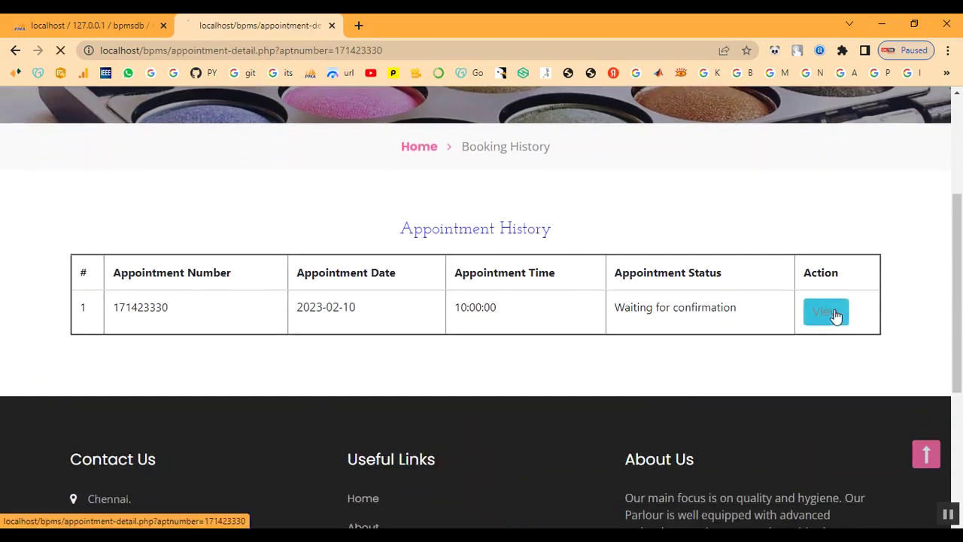
{"action": "left_click", "coordinate": [832, 314]}
{"action": "scroll", "coordinate": [697, 370], "scroll_direction": "down", "scroll_amount": 4}
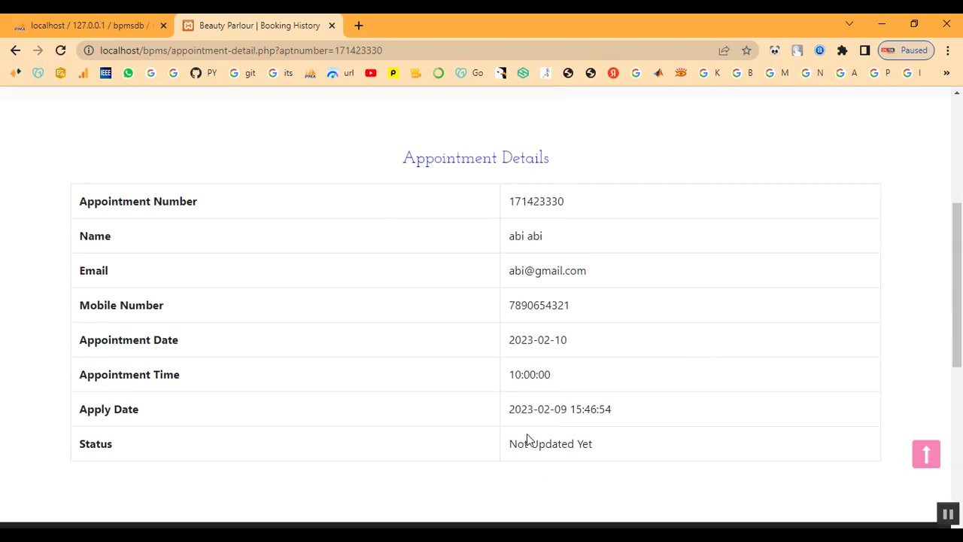
{"action": "triple_click", "coordinate": [527, 440]}
{"action": "scroll", "coordinate": [667, 456], "scroll_direction": "up", "scroll_amount": 4}
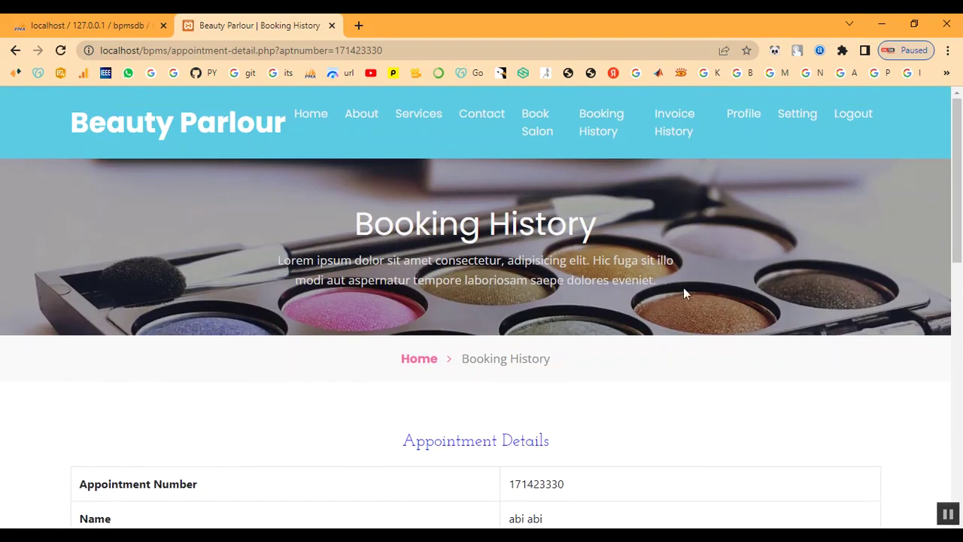
{"action": "left_click", "coordinate": [602, 133]}
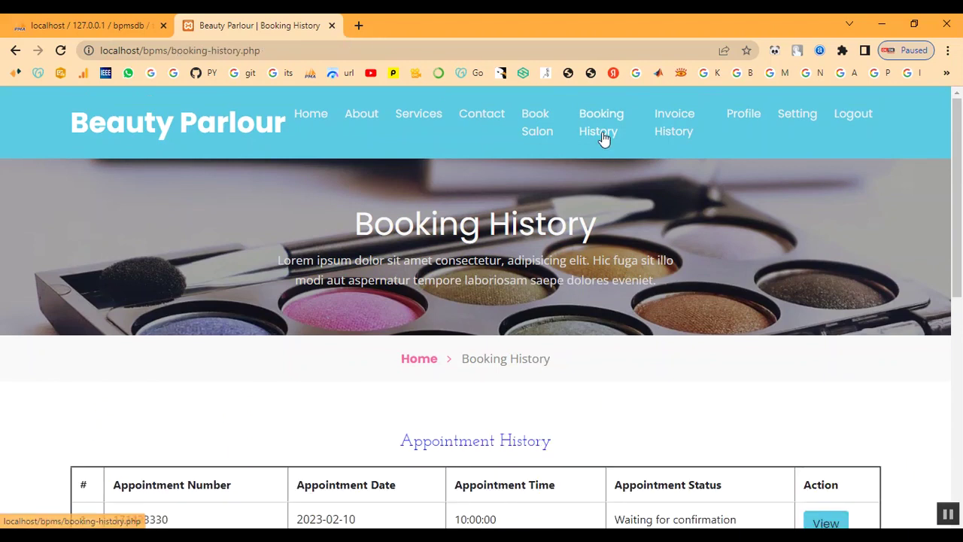
Look over the invoice history, then go to the User Profile page
{"action": "left_click", "coordinate": [687, 126]}
{"action": "scroll", "coordinate": [688, 262], "scroll_direction": "down", "scroll_amount": 3}
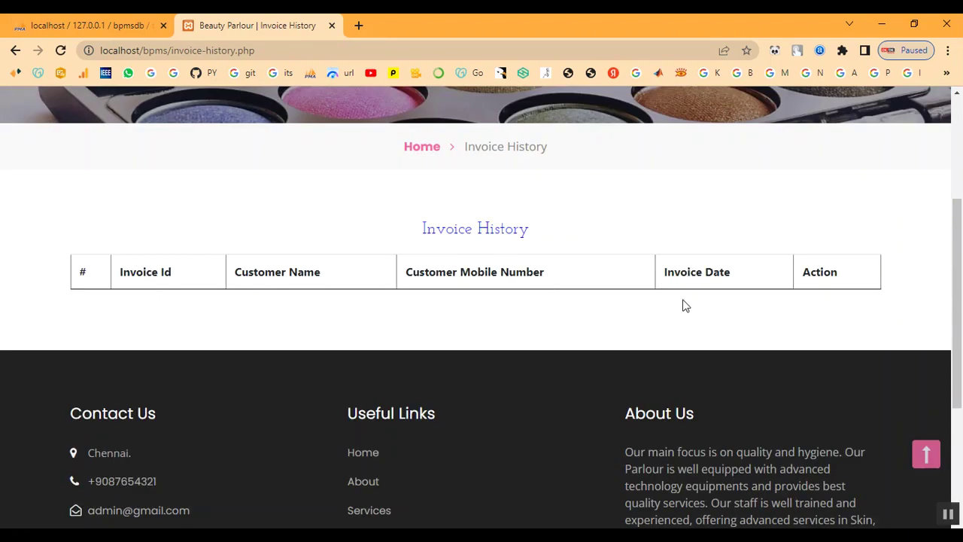
{"action": "scroll", "coordinate": [640, 334], "scroll_direction": "up", "scroll_amount": 3}
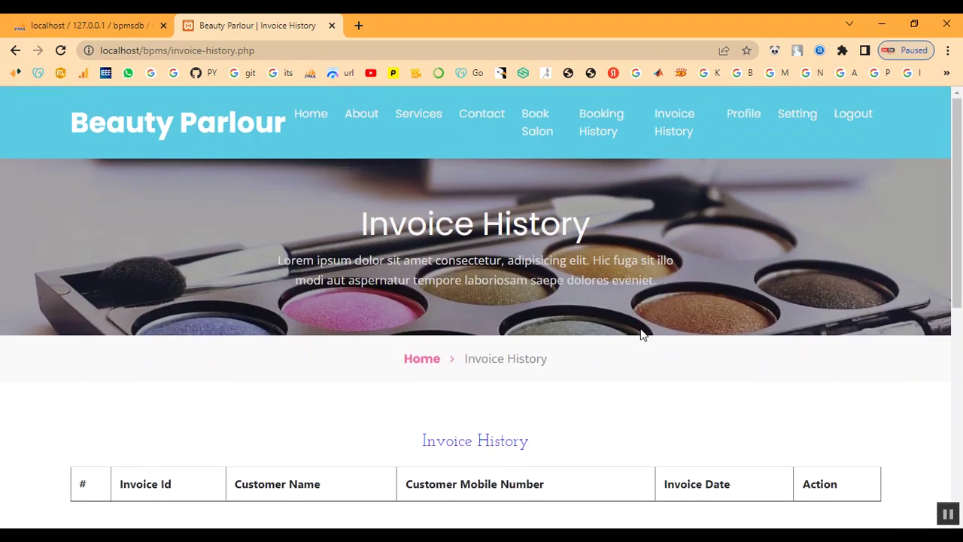
{"action": "left_click", "coordinate": [741, 117]}
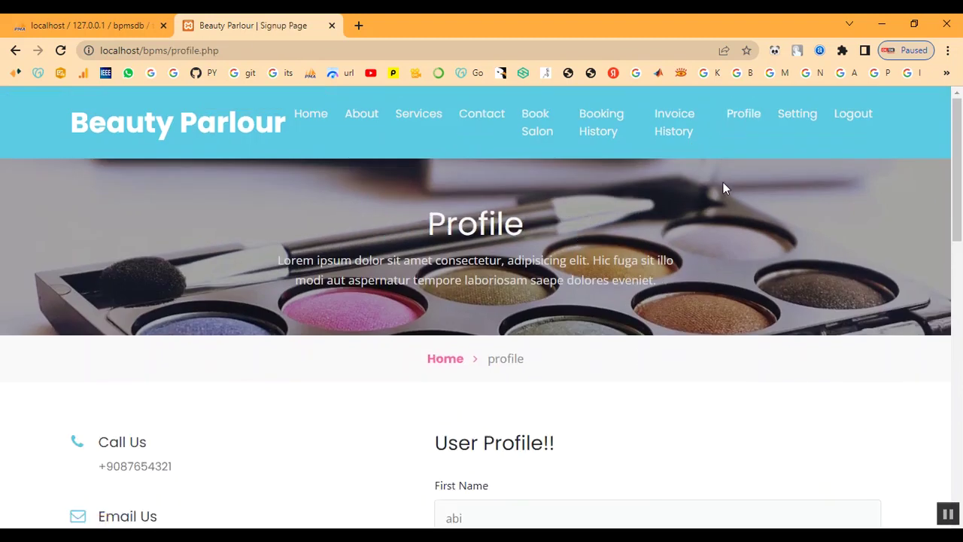
Log out of the customer account via Setting and return to the home page
{"action": "scroll", "coordinate": [662, 320], "scroll_direction": "down", "scroll_amount": 8}
{"action": "scroll", "coordinate": [653, 328], "scroll_direction": "up", "scroll_amount": 8}
{"action": "left_click", "coordinate": [798, 118]}
{"action": "scroll", "coordinate": [760, 240], "scroll_direction": "down", "scroll_amount": 3}
{"action": "scroll", "coordinate": [750, 256], "scroll_direction": "down", "scroll_amount": 2}
{"action": "scroll", "coordinate": [753, 252], "scroll_direction": "up", "scroll_amount": 5}
{"action": "left_click", "coordinate": [865, 119]}
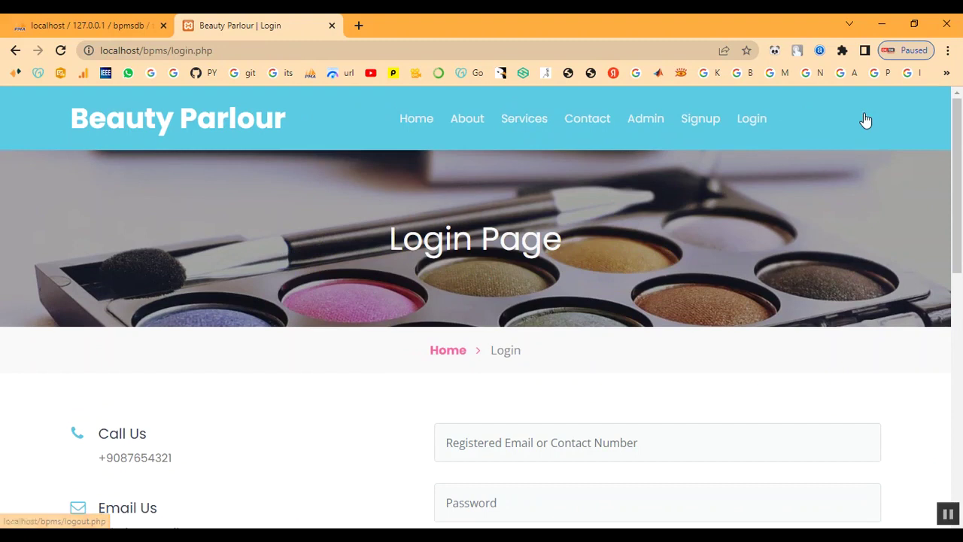
{"action": "left_click", "coordinate": [445, 353]}
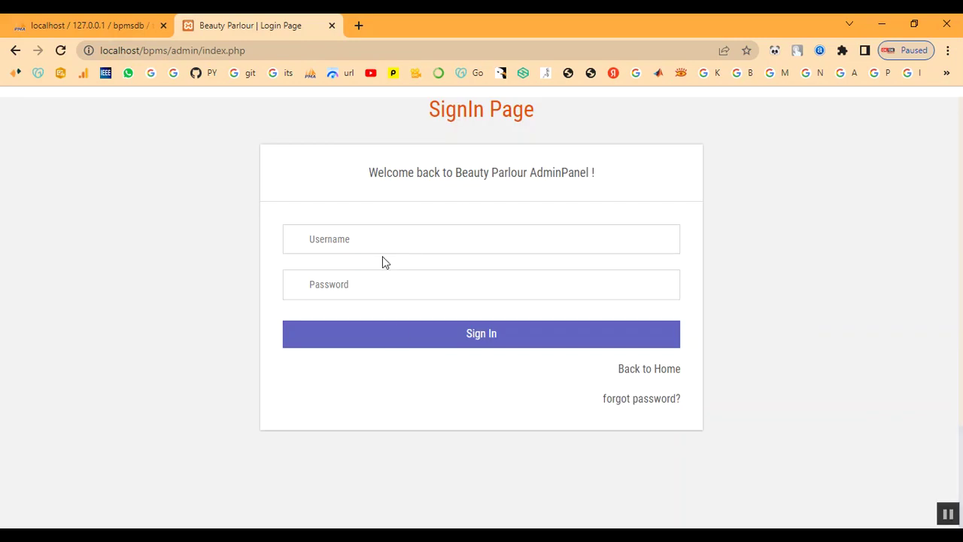
Sign in to the admin panel with the admin username and password
{"action": "left_click", "coordinate": [383, 247]}
{"action": "type", "text": "ad"}
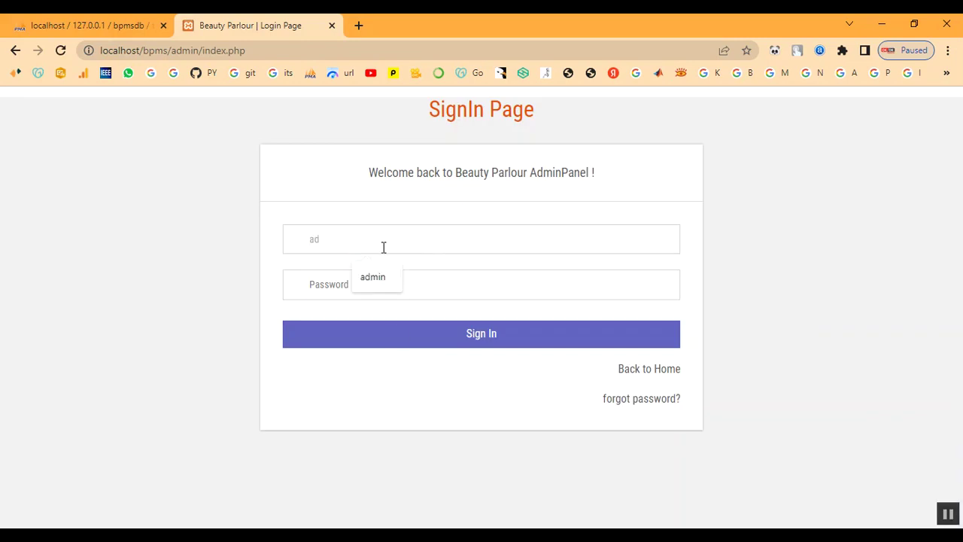
{"action": "type", "text": "T"}
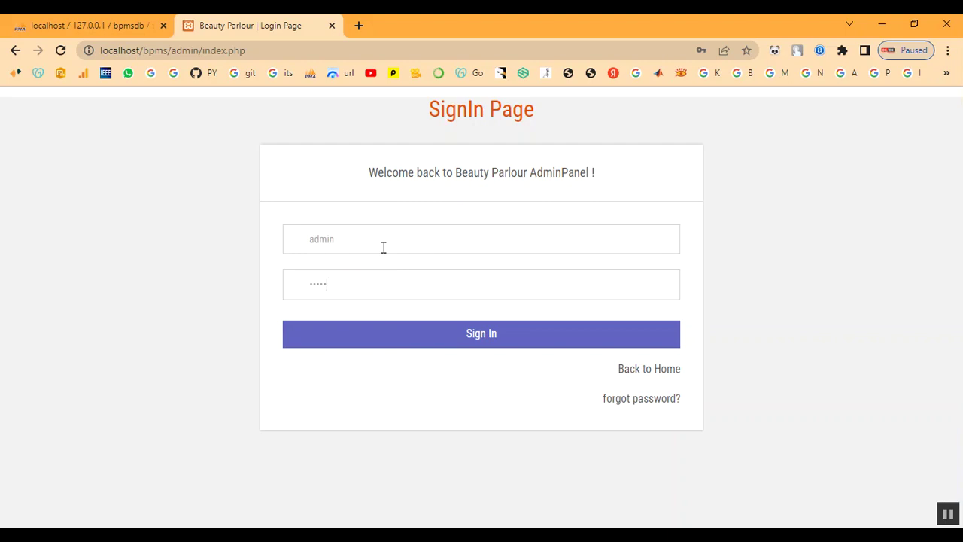
{"action": "left_click", "coordinate": [400, 334]}
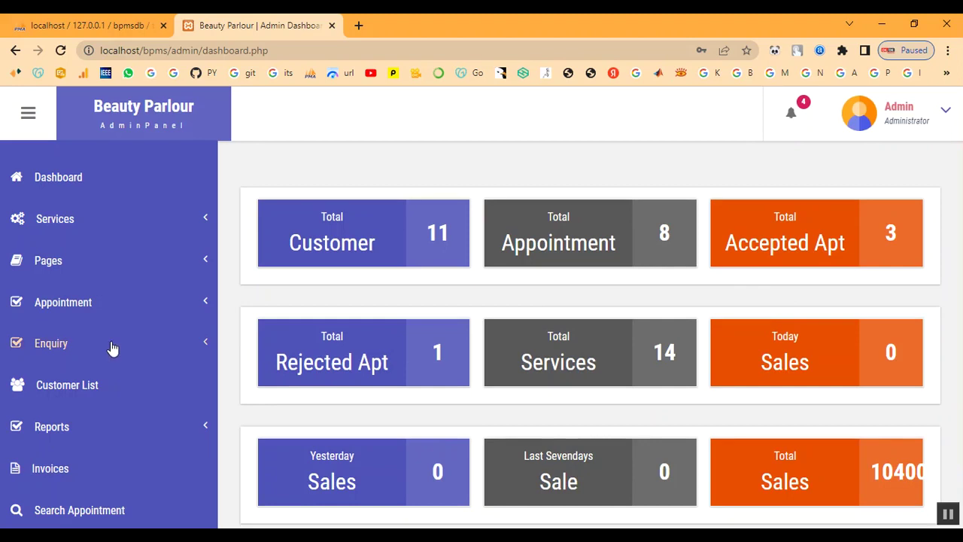
In All Appointment, view the details of the newest appointment in row 8
{"action": "left_click", "coordinate": [76, 304]}
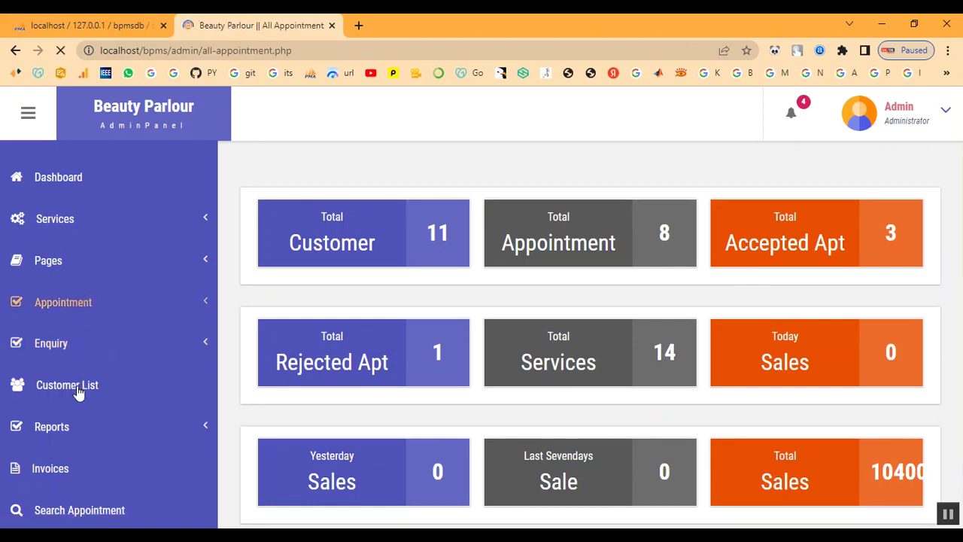
{"action": "scroll", "coordinate": [444, 343], "scroll_direction": "down", "scroll_amount": 3}
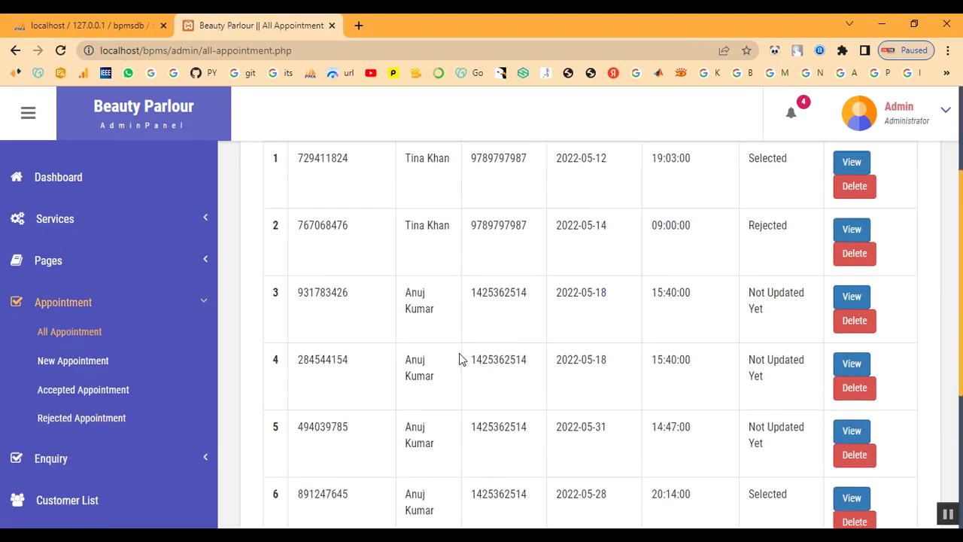
{"action": "scroll", "coordinate": [478, 433], "scroll_direction": "down", "scroll_amount": 2}
{"action": "left_click_drag", "start_coordinate": [406, 392], "coordinate": [787, 424]}
{"action": "left_click", "coordinate": [787, 421]}
{"action": "left_click", "coordinate": [854, 395]}
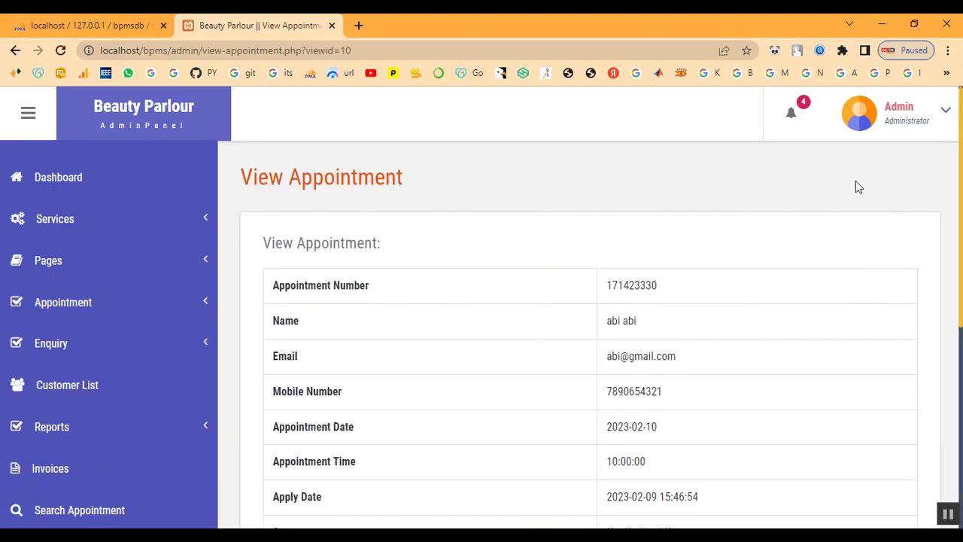
Open the new-booking notification and type 'Your Appointmen' into the Remark box
{"action": "left_click", "coordinate": [791, 117]}
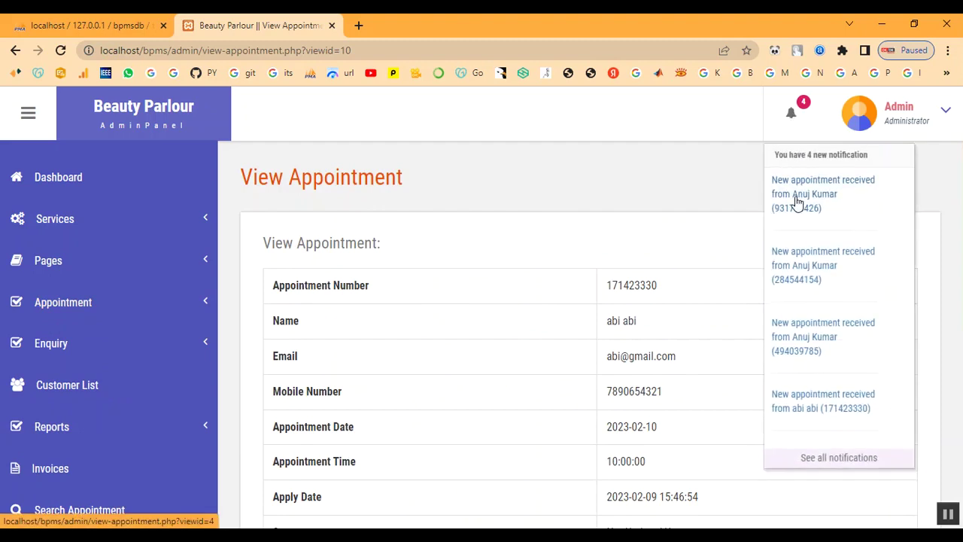
{"action": "left_click", "coordinate": [793, 413]}
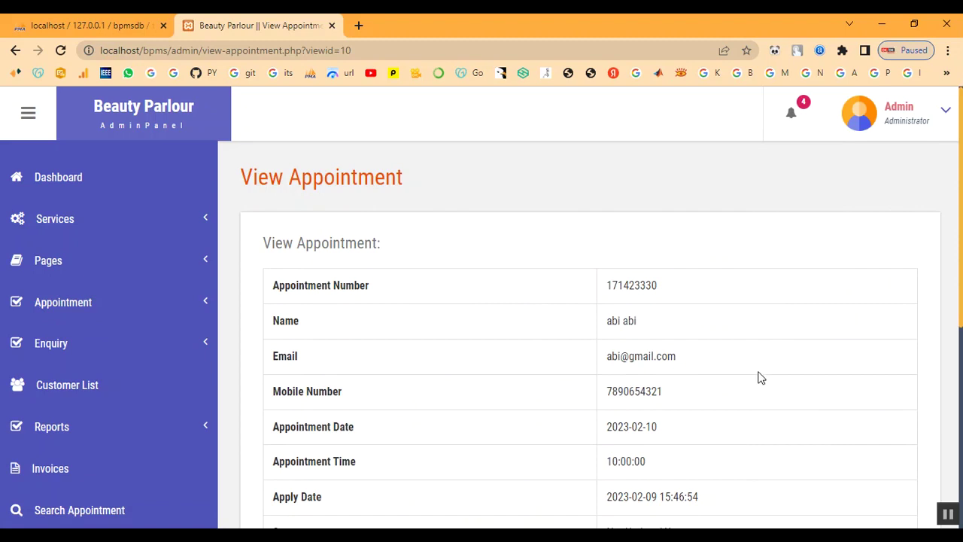
{"action": "scroll", "coordinate": [788, 338], "scroll_direction": "down", "scroll_amount": 3}
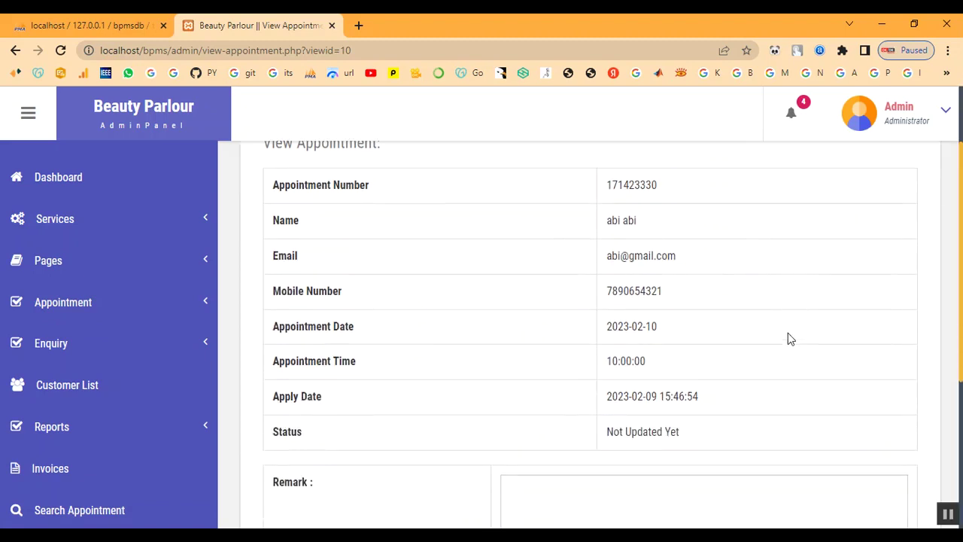
{"action": "scroll", "coordinate": [680, 353], "scroll_direction": "up", "scroll_amount": 2}
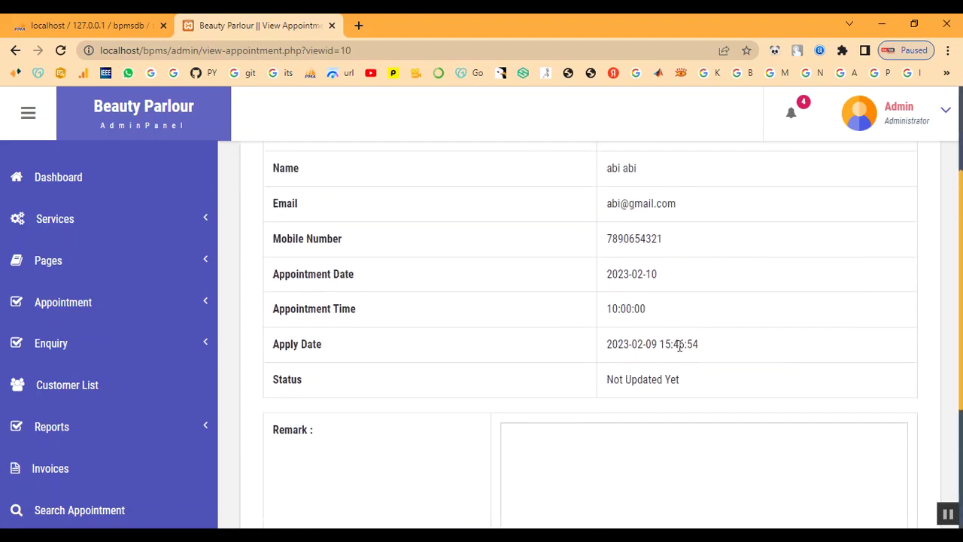
{"action": "scroll", "coordinate": [678, 361], "scroll_direction": "down", "scroll_amount": 3}
{"action": "left_click", "coordinate": [674, 374]}
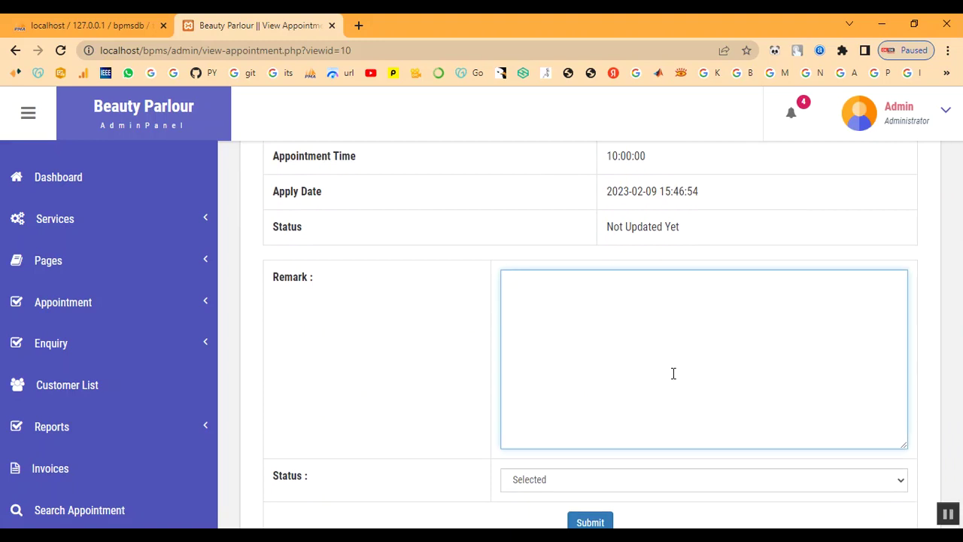
{"action": "type", "text": "Your Appointmen"}
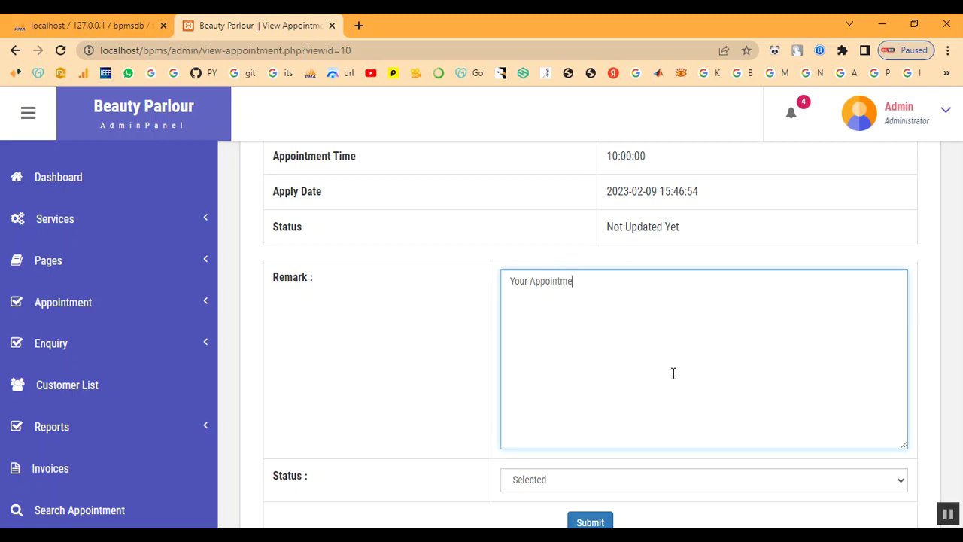